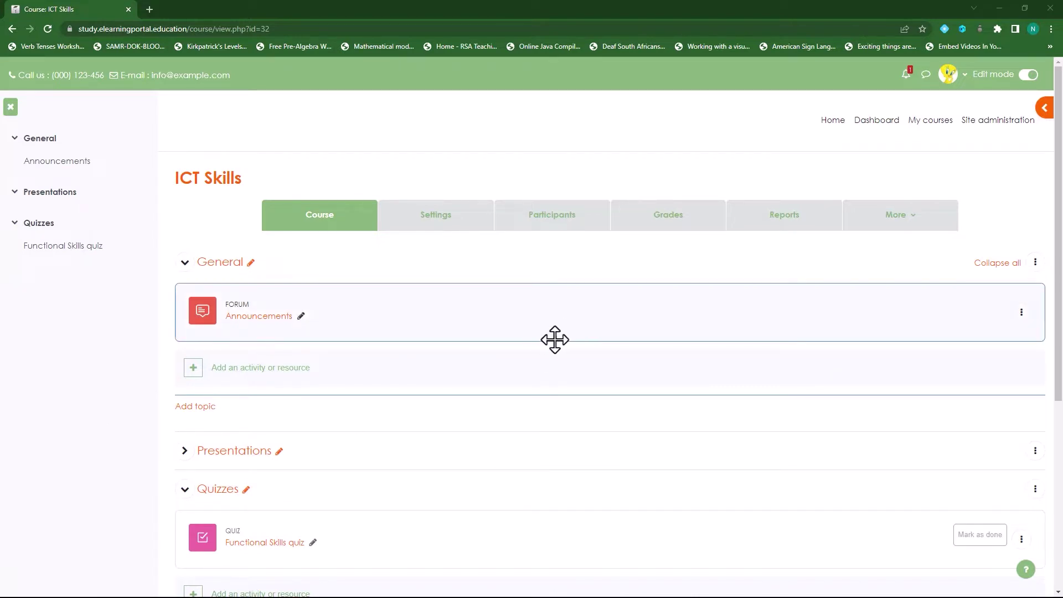
Preview the Functional Skills quiz with Quiz navigation shown and browse the Search engines questions
{"action": "left_click", "coordinate": [285, 544]}
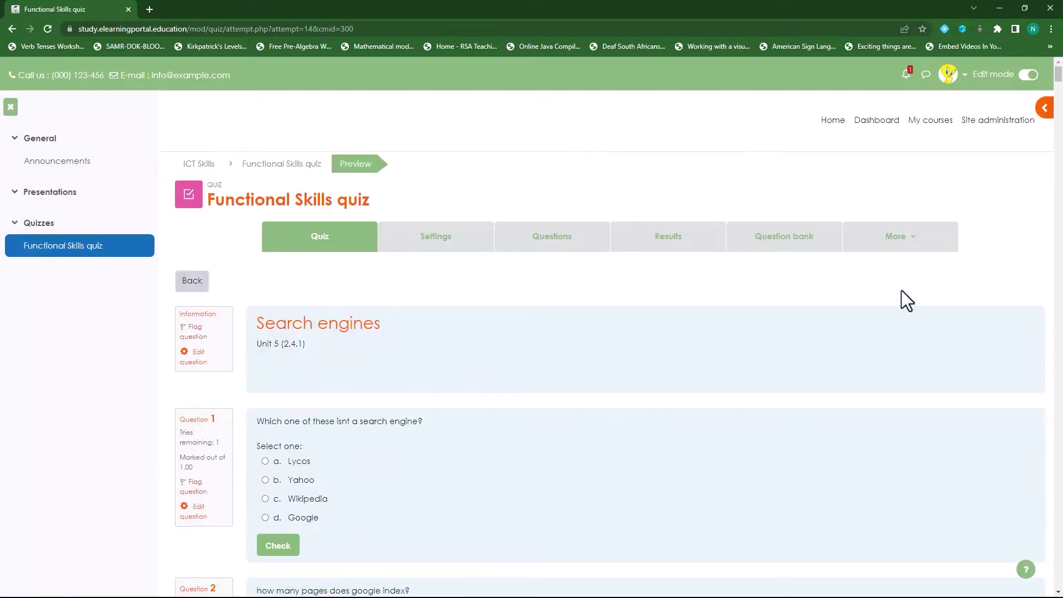
{"action": "left_click", "coordinate": [1044, 109]}
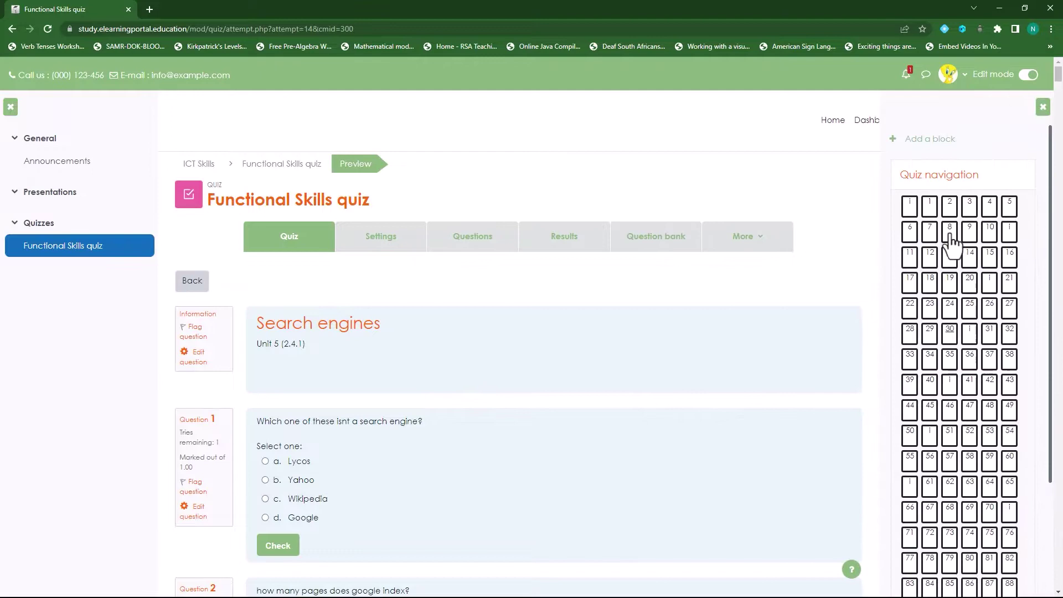
{"action": "scroll", "coordinate": [959, 491], "scroll_direction": "down", "scroll_amount": 5}
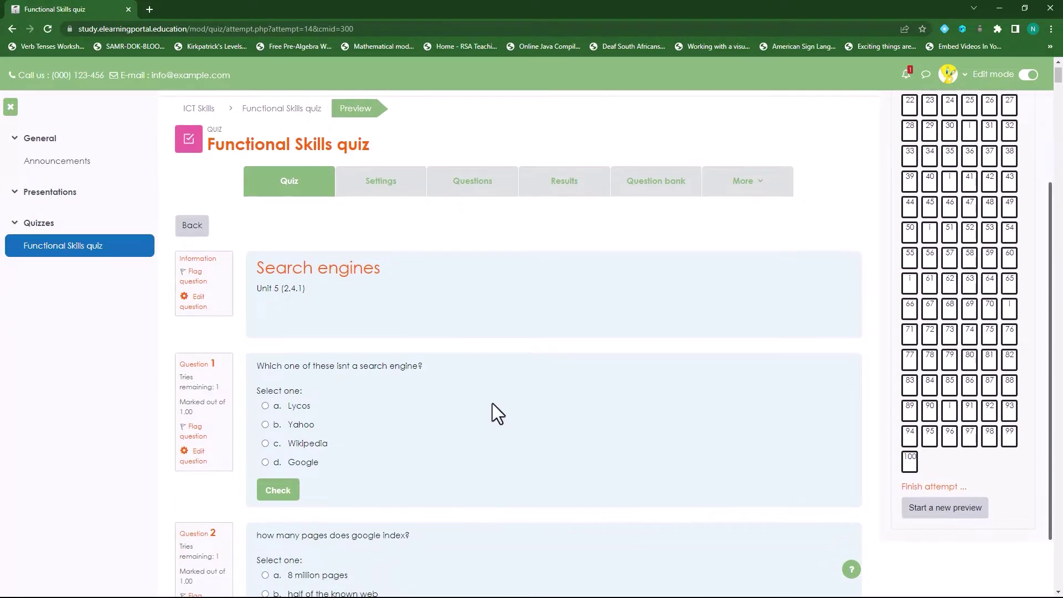
{"action": "scroll", "coordinate": [491, 400], "scroll_direction": "down", "scroll_amount": 5}
{"action": "scroll", "coordinate": [501, 357], "scroll_direction": "down", "scroll_amount": 8}
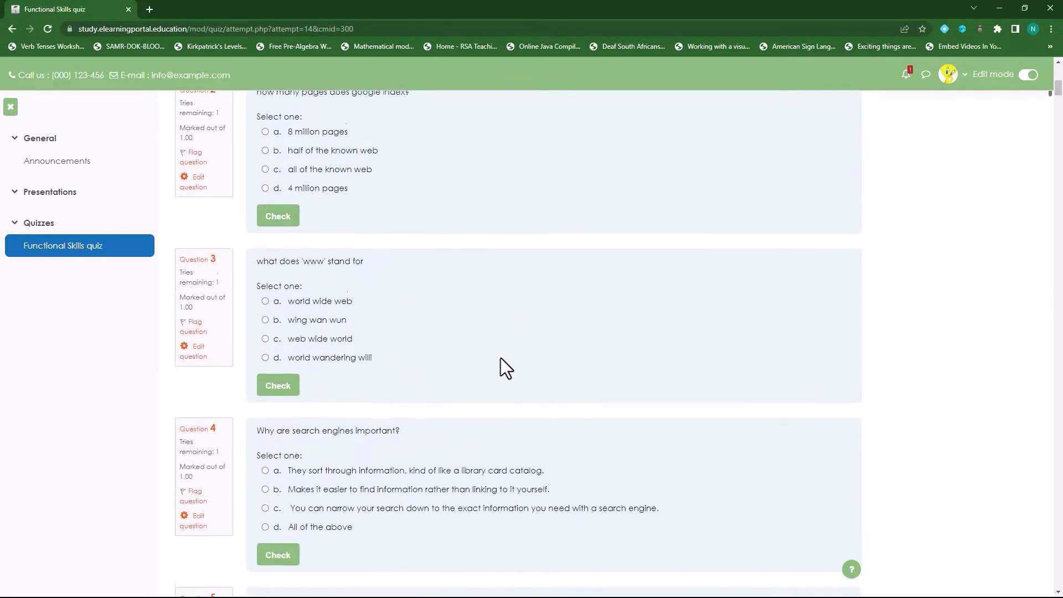
{"action": "scroll", "coordinate": [502, 356], "scroll_direction": "up", "scroll_amount": 10}
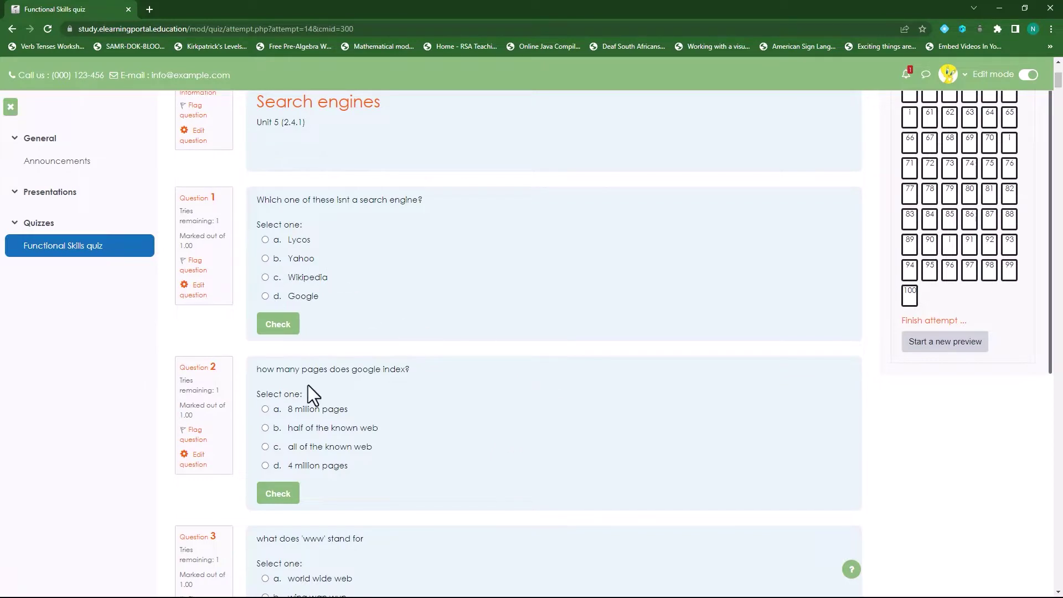
{"action": "scroll", "coordinate": [526, 440], "scroll_direction": "down", "scroll_amount": 2}
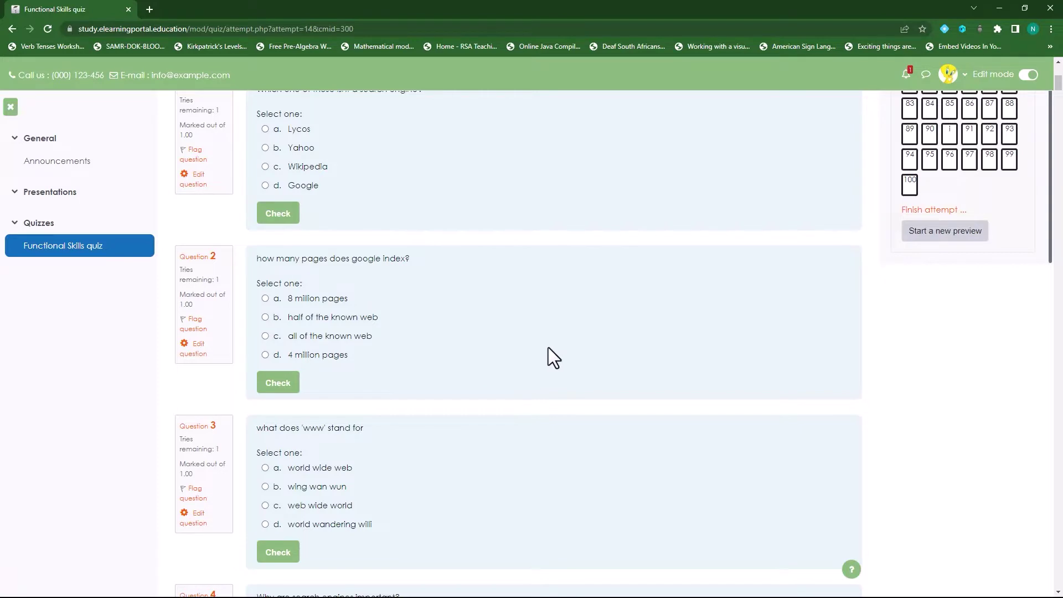
{"action": "scroll", "coordinate": [545, 365], "scroll_direction": "up", "scroll_amount": 1}
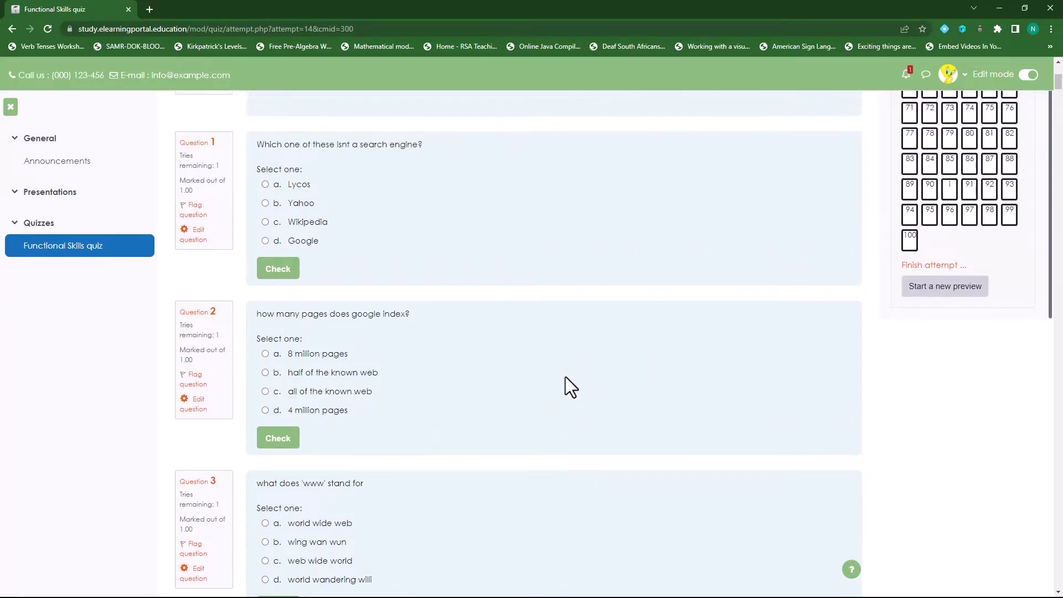
{"action": "scroll", "coordinate": [566, 376], "scroll_direction": "up", "scroll_amount": 4}
{"action": "scroll", "coordinate": [476, 348], "scroll_direction": "up", "scroll_amount": 2}
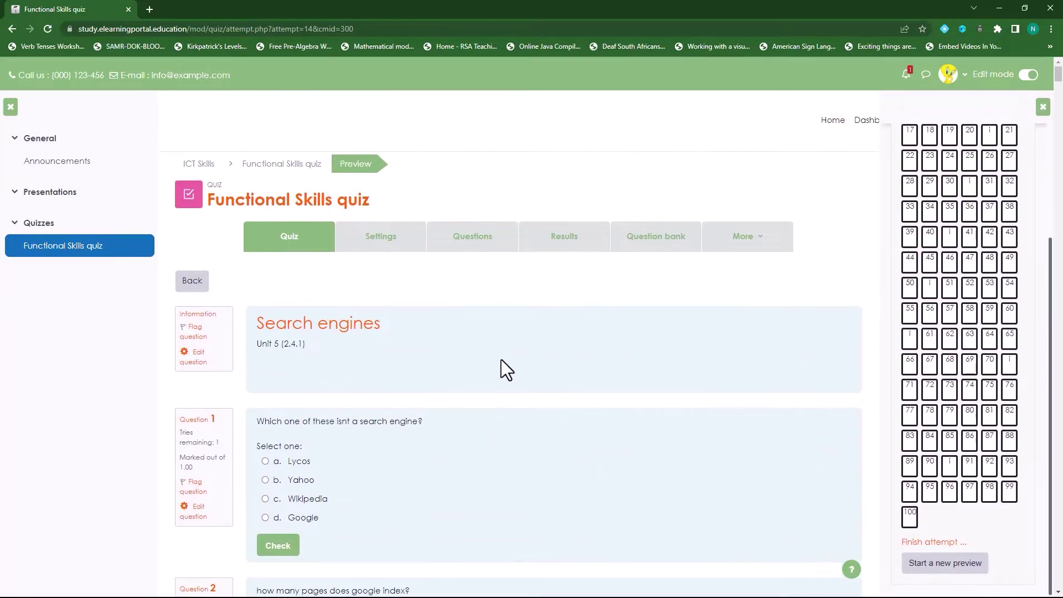
Open the Moodle plugins directory at moodle.org/plugins in a new browser tab
{"action": "left_click", "coordinate": [292, 164]}
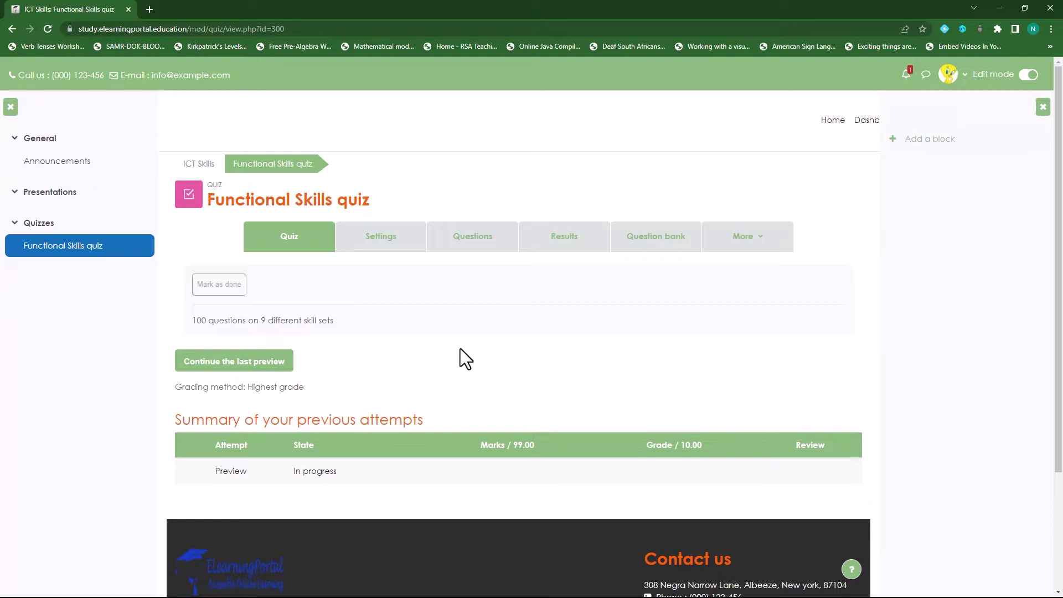
{"action": "left_click", "coordinate": [151, 9]}
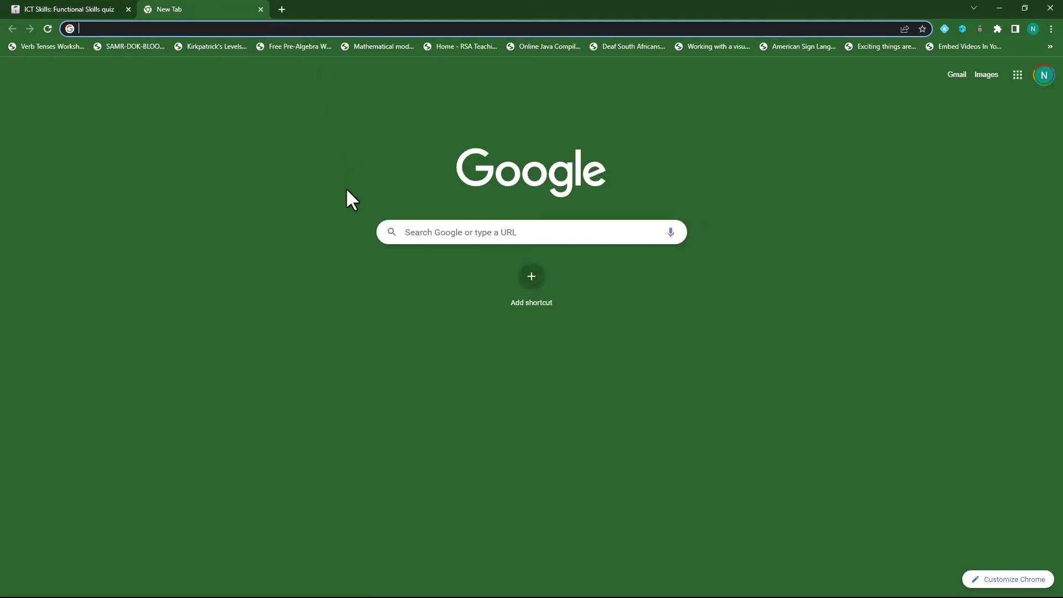
{"action": "type", "text": "moodle.or"}
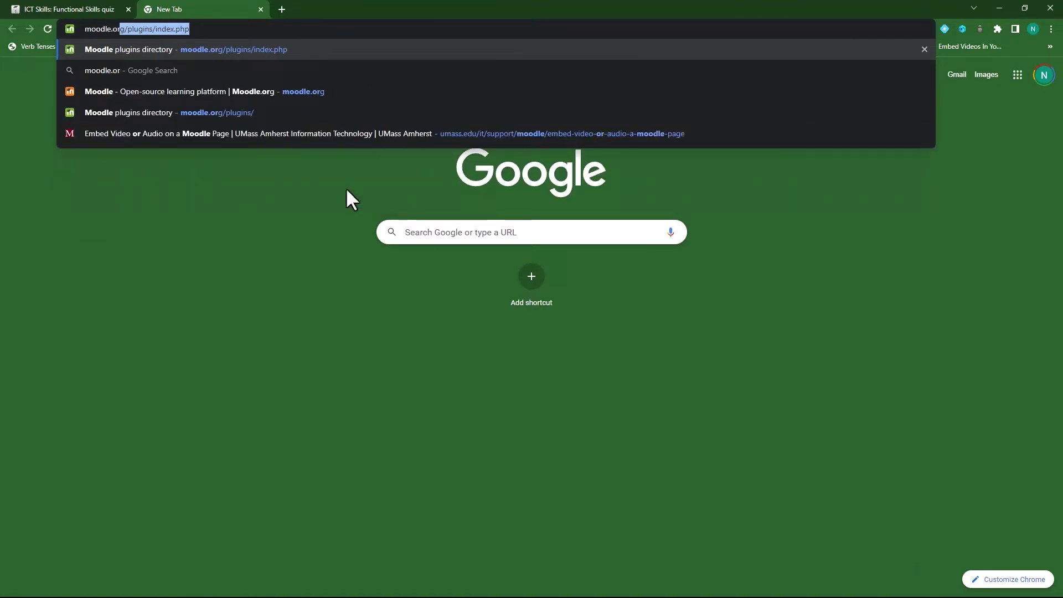
{"action": "key", "text": "Return"}
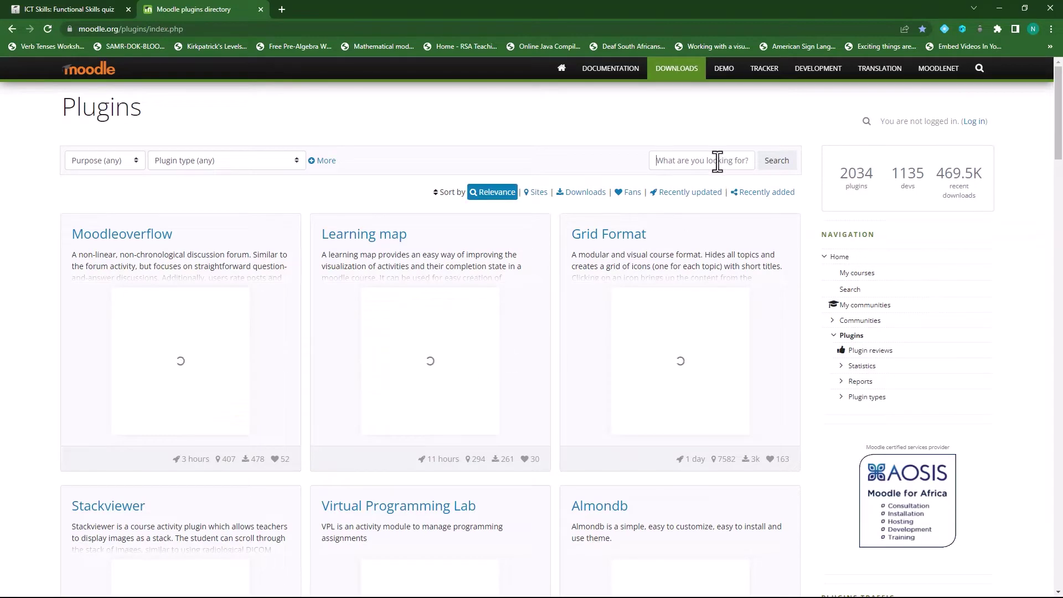
Search the plugins directory for exabis
{"action": "left_click", "coordinate": [712, 160]}
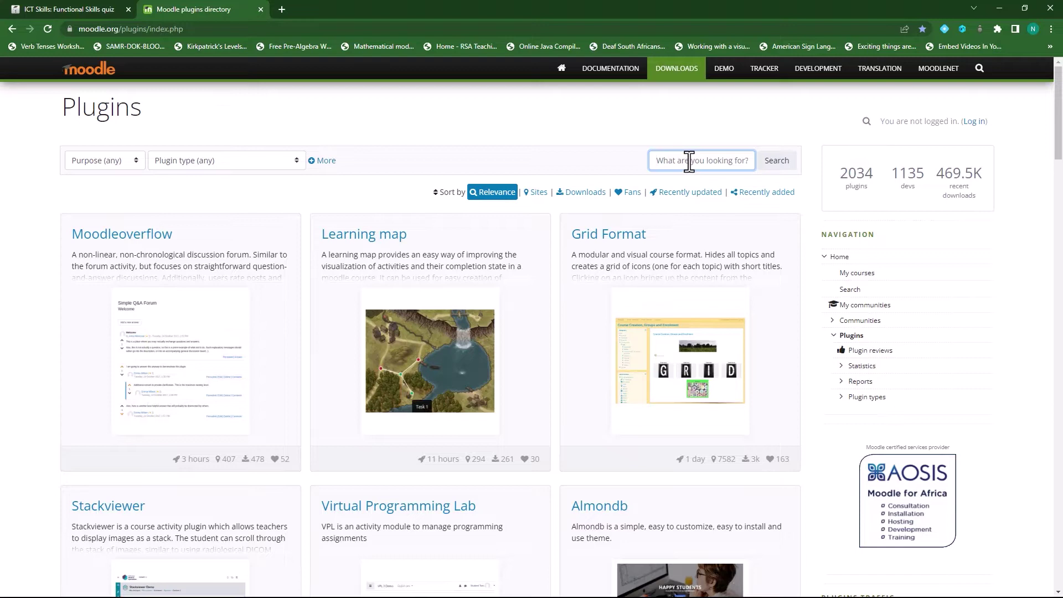
{"action": "type", "text": "exabis"}
{"action": "key", "text": "Return"}
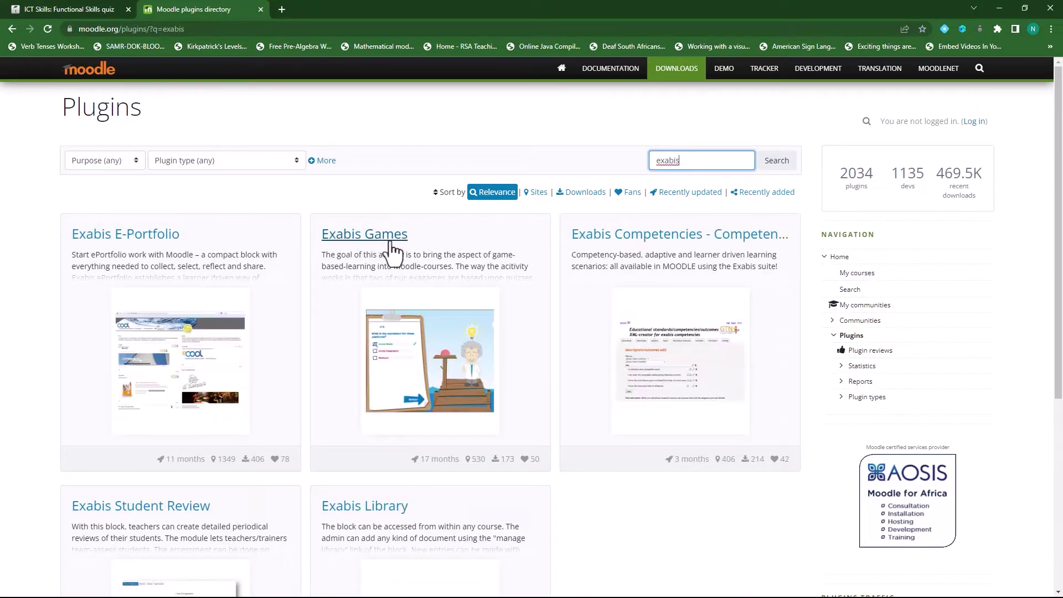
{"action": "left_click", "coordinate": [379, 239]}
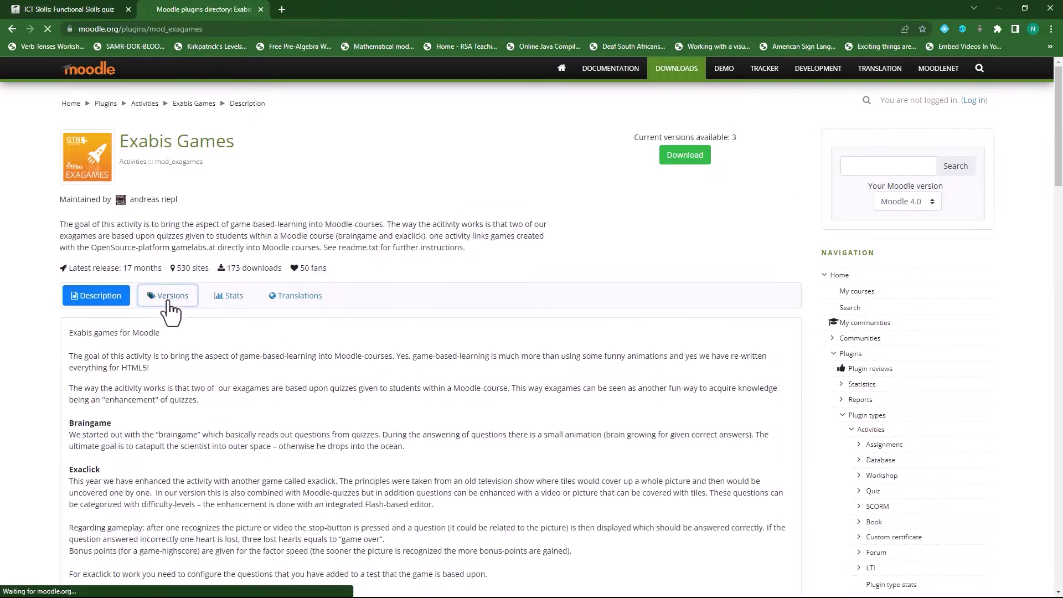
{"action": "left_click", "coordinate": [164, 295]}
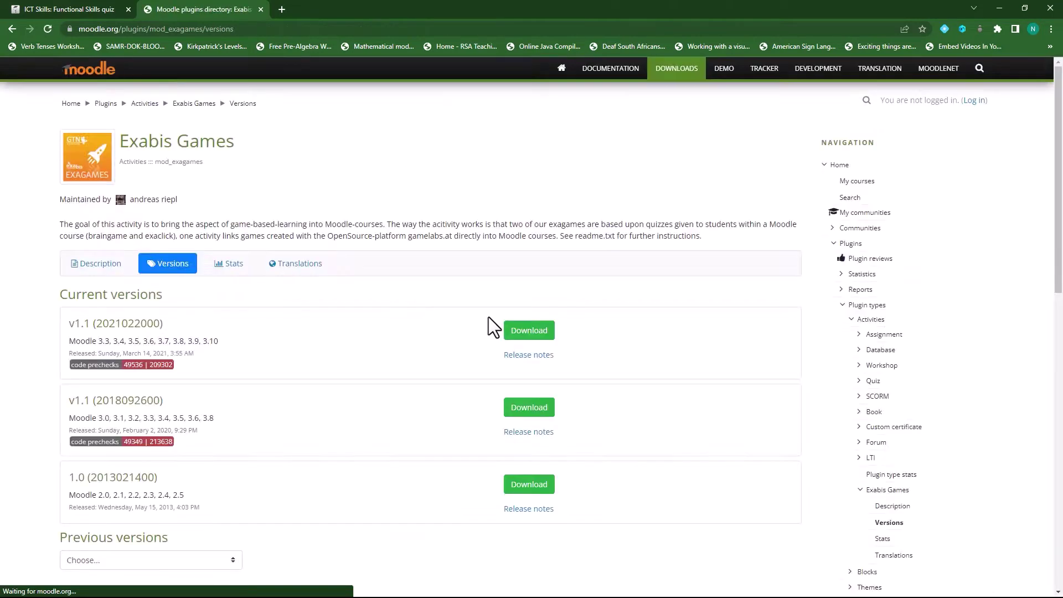
{"action": "left_click", "coordinate": [523, 333]}
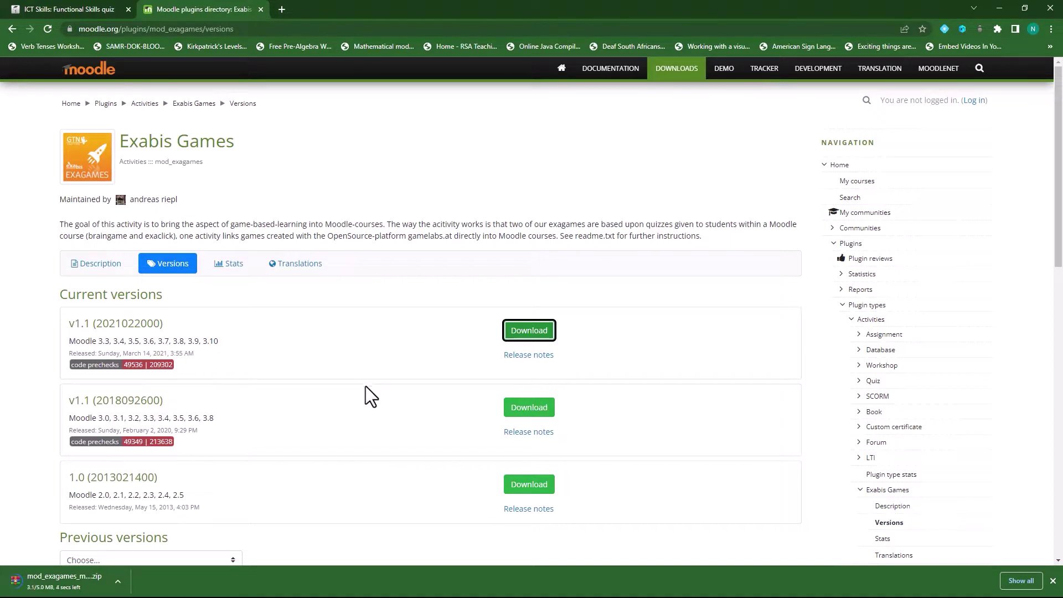
{"action": "left_click", "coordinate": [106, 12]}
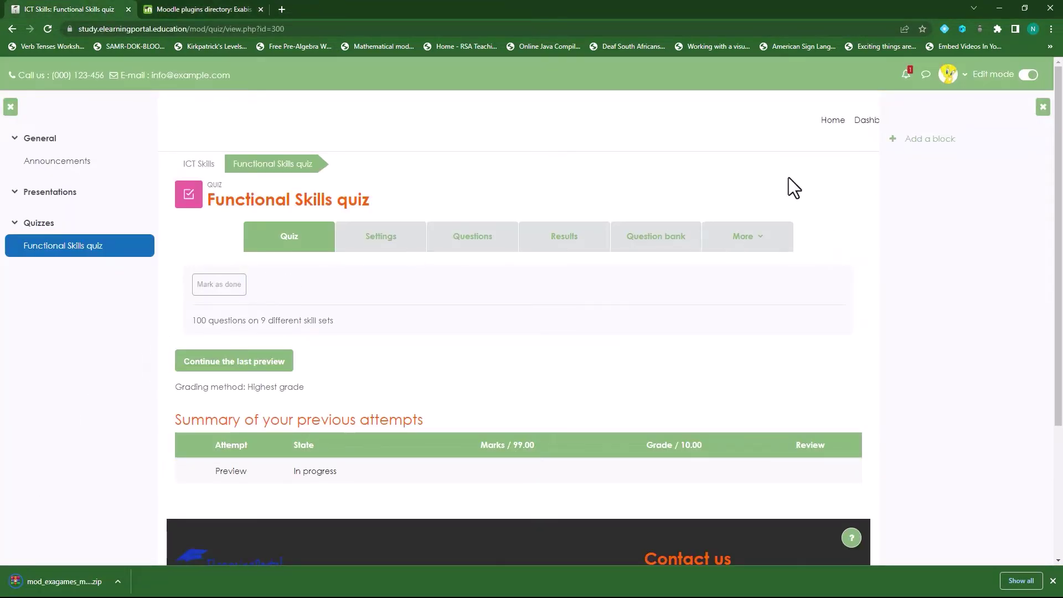
Drop mod_exagames_moodle310_2021022000.zip into the ZIP package area of Site administration's plugin installer
{"action": "left_click", "coordinate": [1043, 107]}
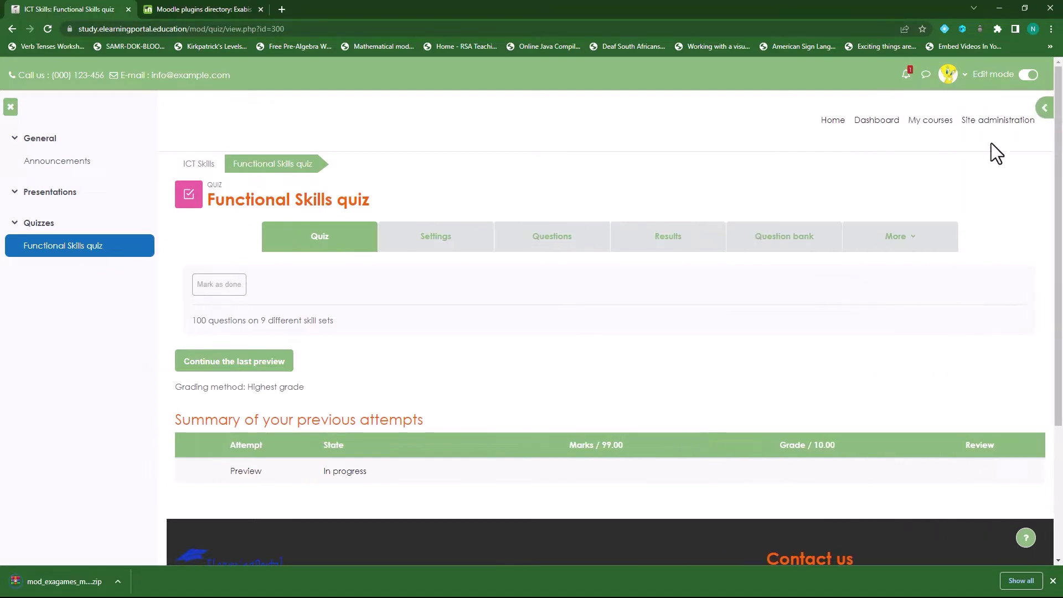
{"action": "left_click", "coordinate": [996, 128]}
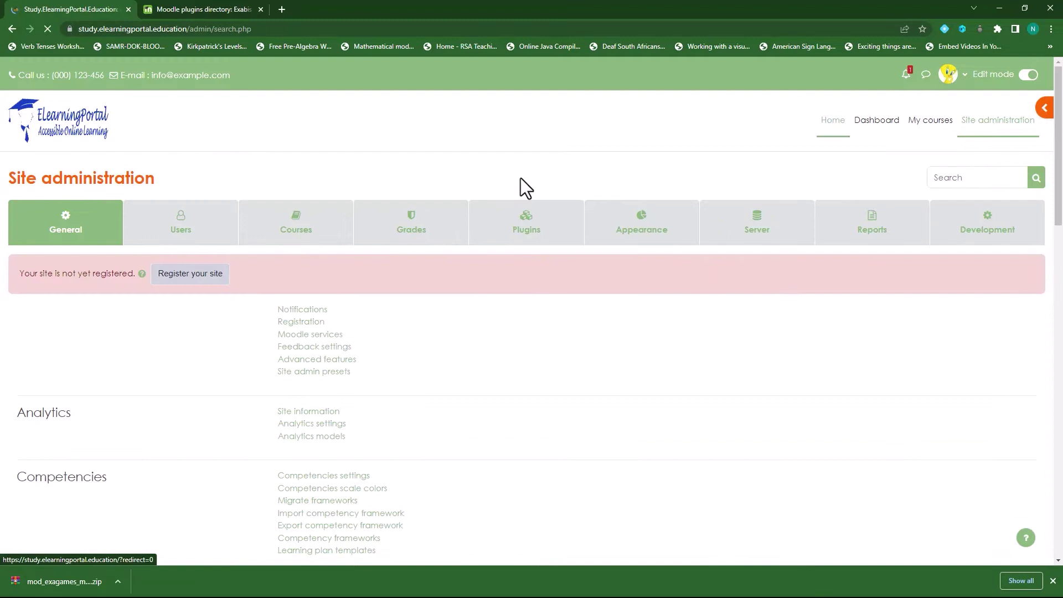
{"action": "left_click", "coordinate": [530, 236]}
{"action": "left_click", "coordinate": [297, 312]}
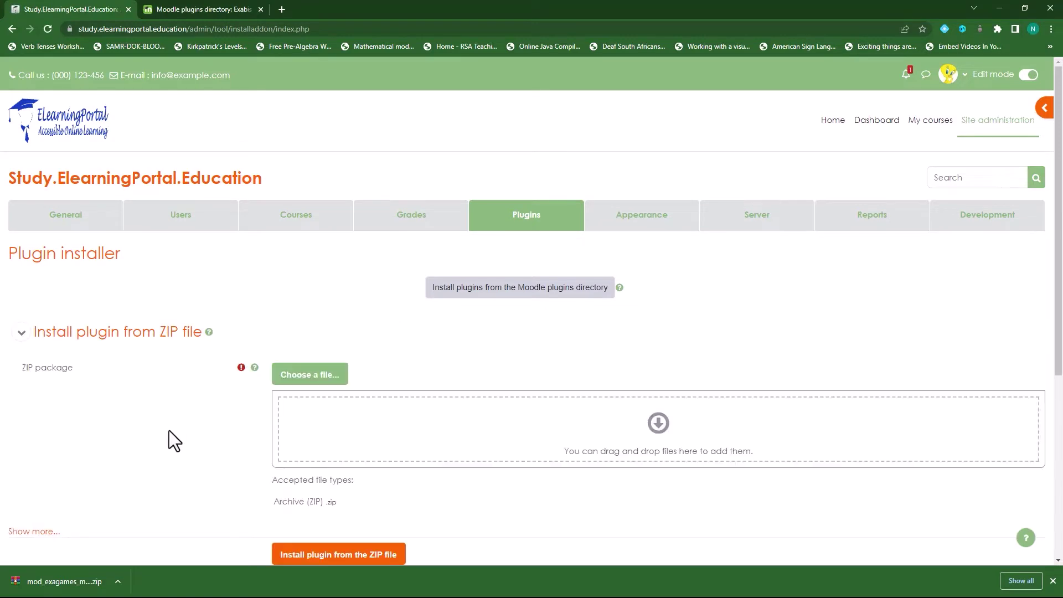
{"action": "left_click_drag", "start_coordinate": [75, 588], "coordinate": [334, 426]}
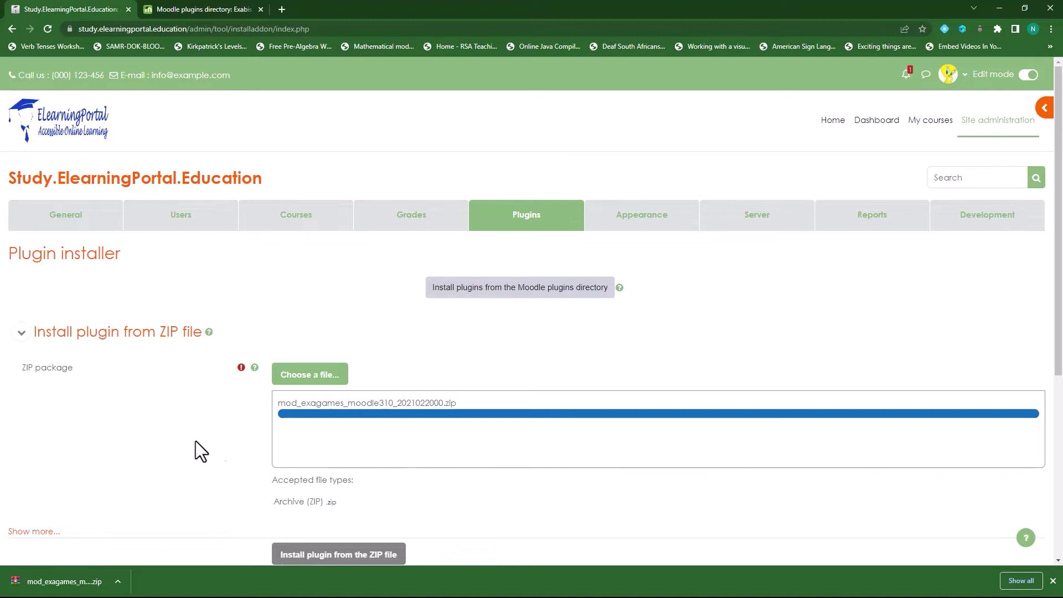
{"action": "scroll", "coordinate": [176, 386], "scroll_direction": "down", "scroll_amount": 2}
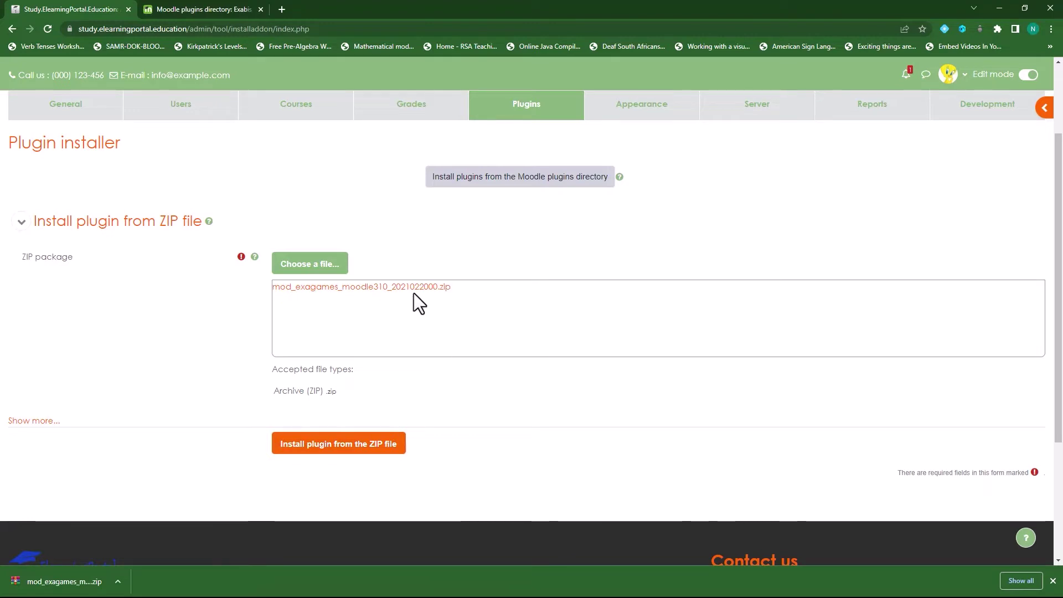
Install the Exabis Games zip, close the plugins directory tab and downloads bar, and continue past validation
{"action": "left_click", "coordinate": [347, 457]}
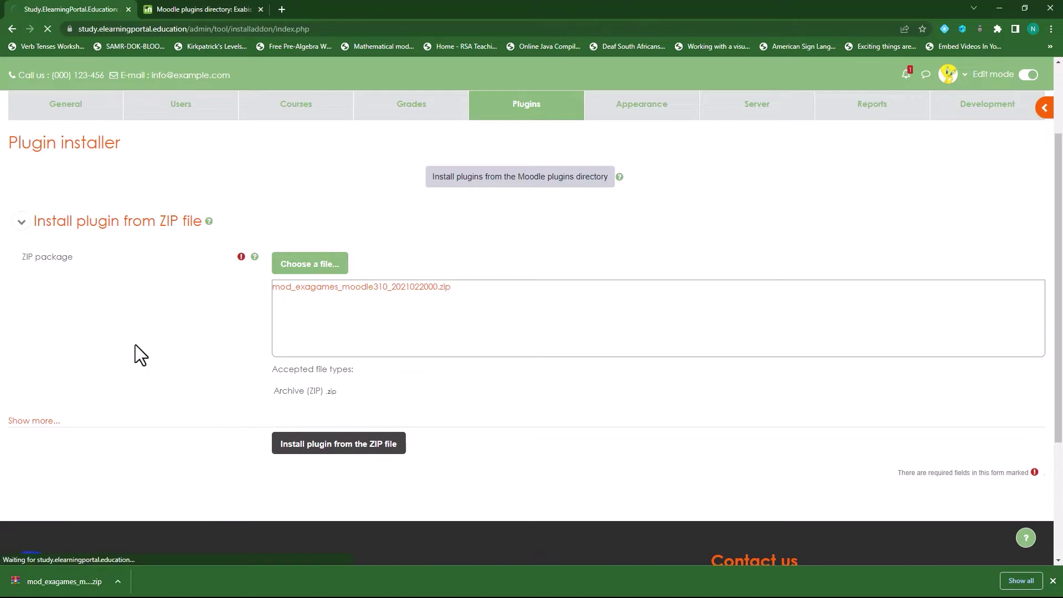
{"action": "left_click", "coordinate": [260, 9]}
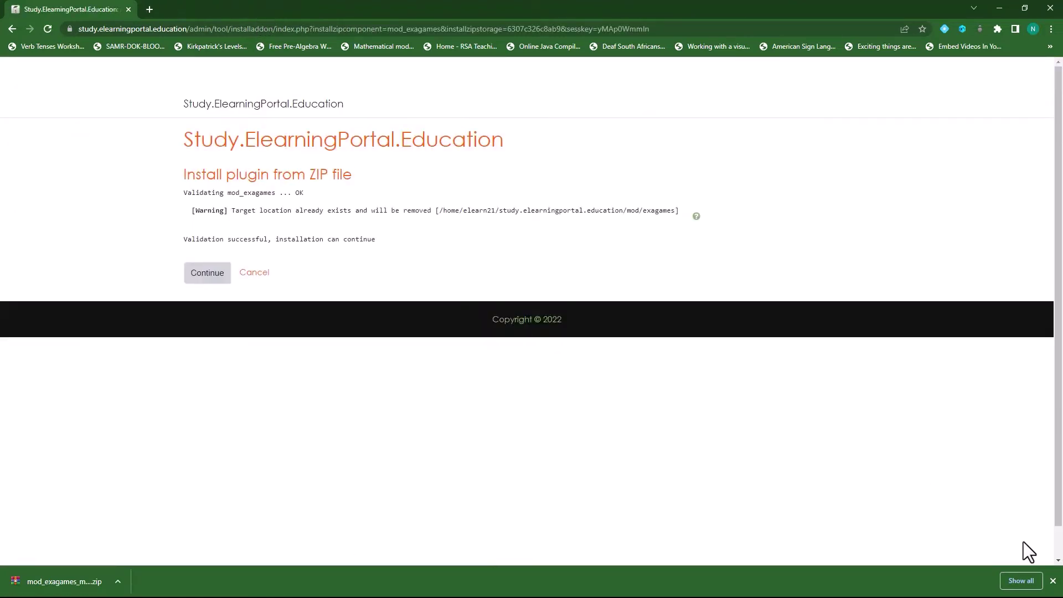
{"action": "left_click", "coordinate": [1052, 580]}
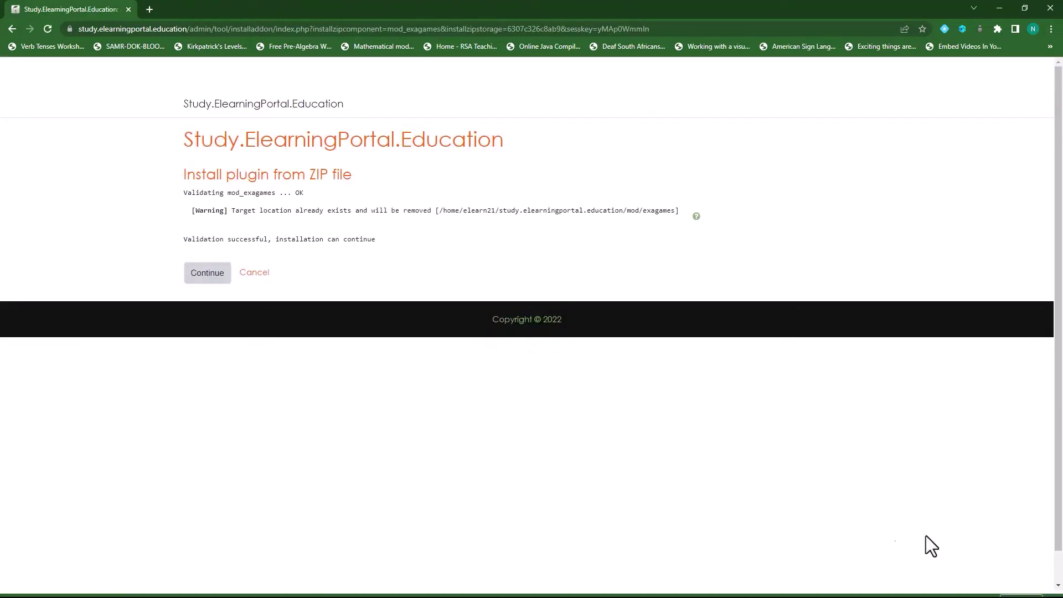
{"action": "left_click", "coordinate": [208, 281]}
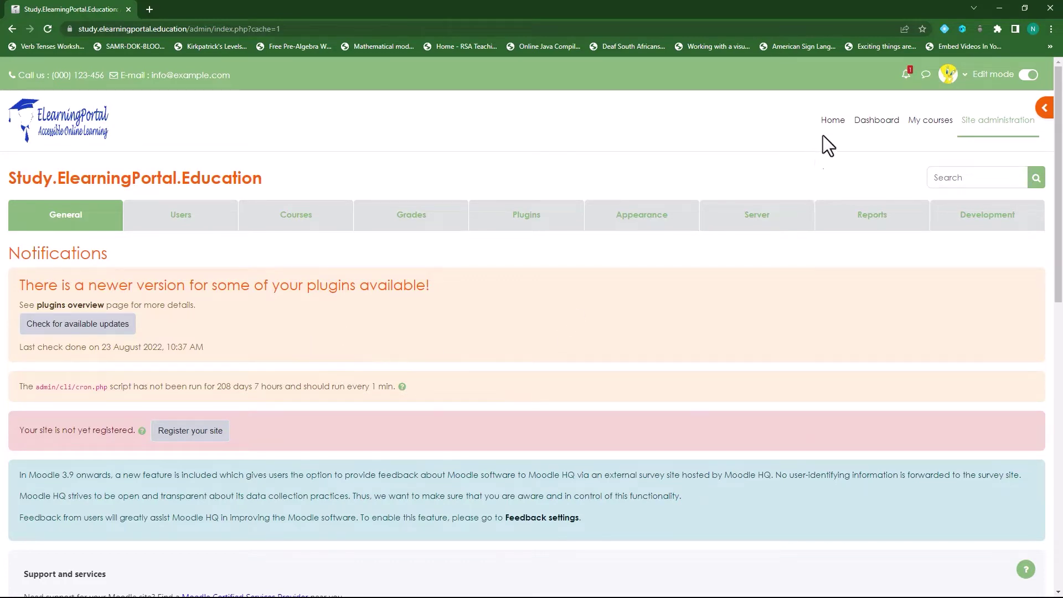
Go from Home through the ICT Skills category to the ICT Skills course and turn editing on
{"action": "left_click", "coordinate": [832, 121]}
{"action": "scroll", "coordinate": [327, 337], "scroll_direction": "down", "scroll_amount": 15}
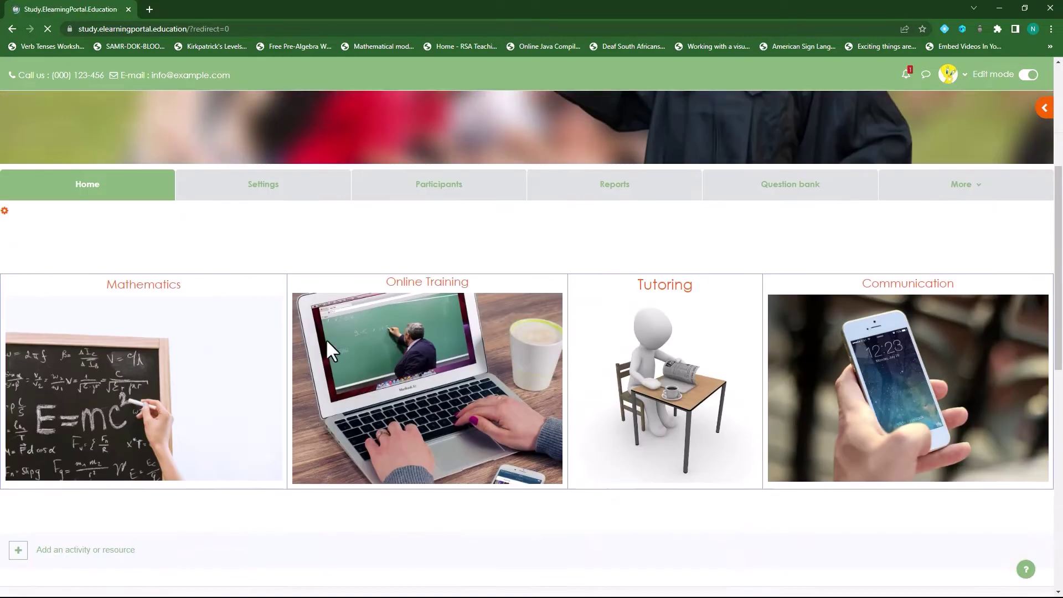
{"action": "left_click", "coordinate": [53, 293]}
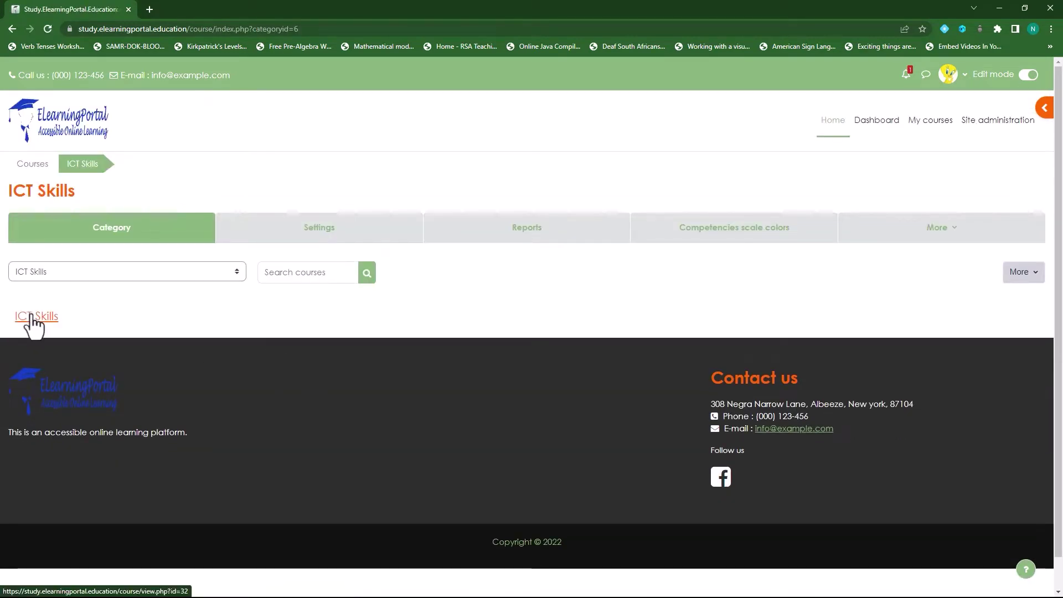
{"action": "left_click", "coordinate": [34, 315]}
{"action": "scroll", "coordinate": [363, 415], "scroll_direction": "down", "scroll_amount": 2}
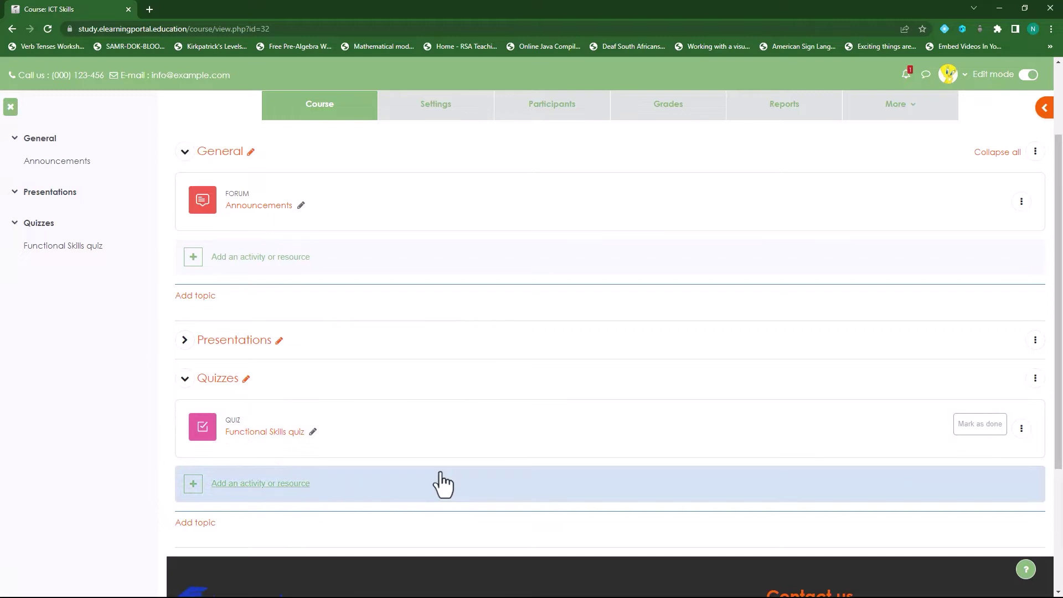
{"action": "scroll", "coordinate": [529, 460], "scroll_direction": "up", "scroll_amount": 2}
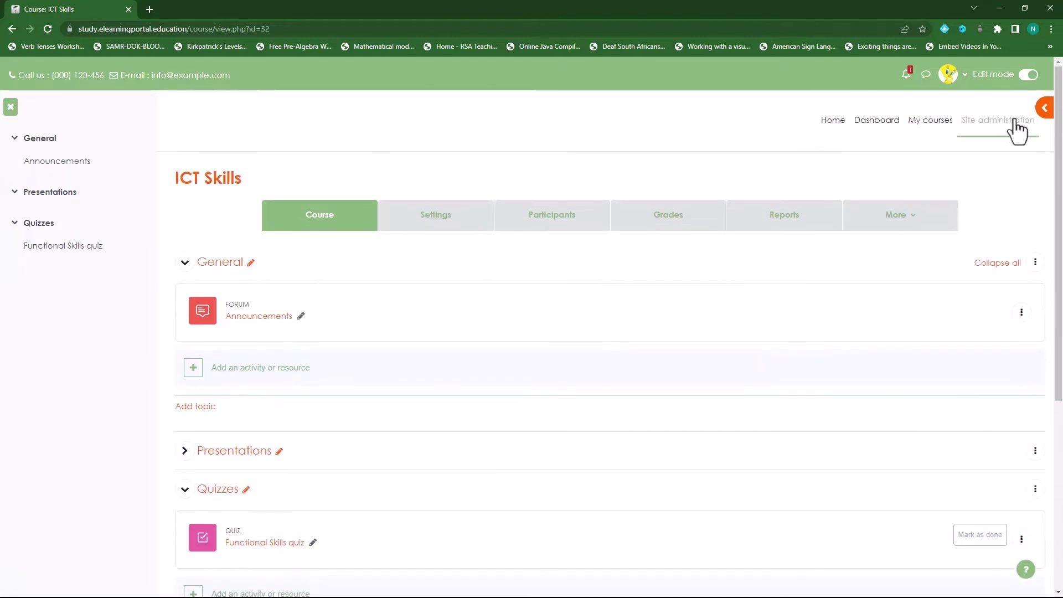
{"action": "left_click", "coordinate": [1030, 75]}
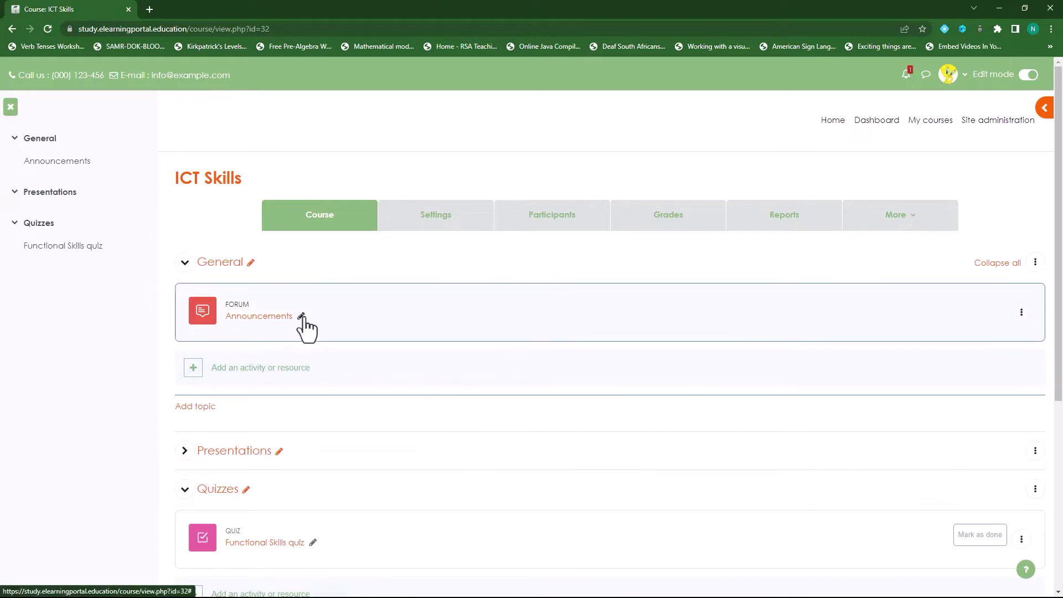
{"action": "scroll", "coordinate": [374, 451], "scroll_direction": "down", "scroll_amount": 2}
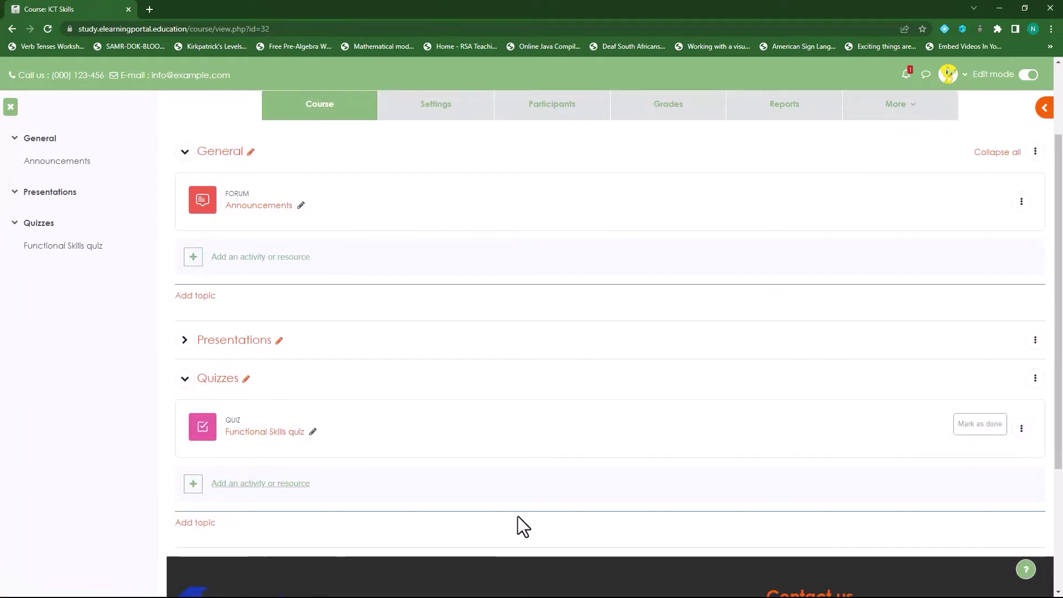
Add an Exabis Games activity to the Quizzes section via the activity chooser
{"action": "left_click", "coordinate": [258, 485]}
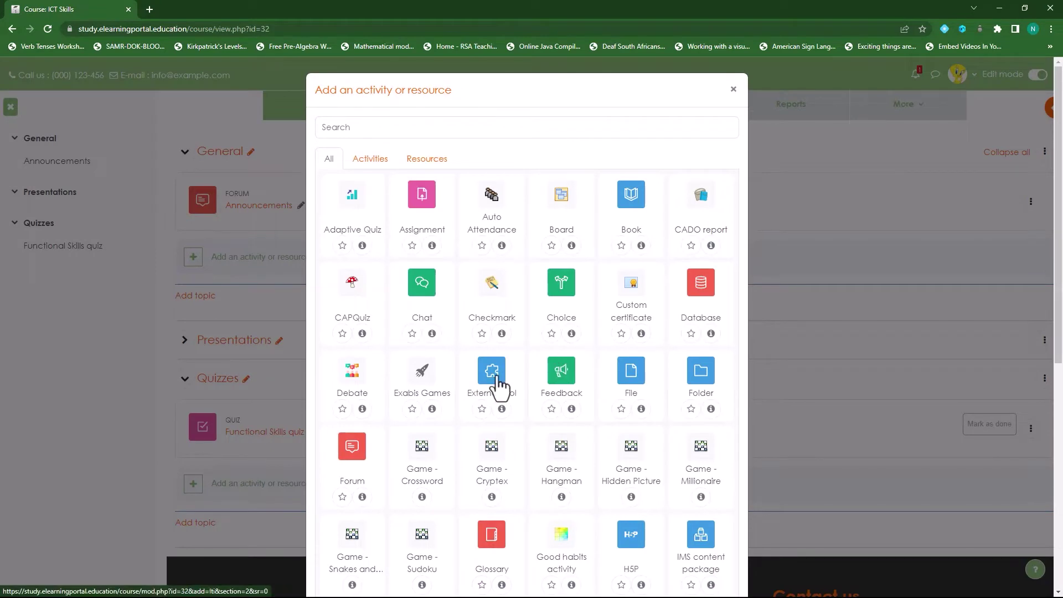
{"action": "scroll", "coordinate": [500, 388], "scroll_direction": "down", "scroll_amount": 1}
{"action": "scroll", "coordinate": [465, 370], "scroll_direction": "down", "scroll_amount": 3}
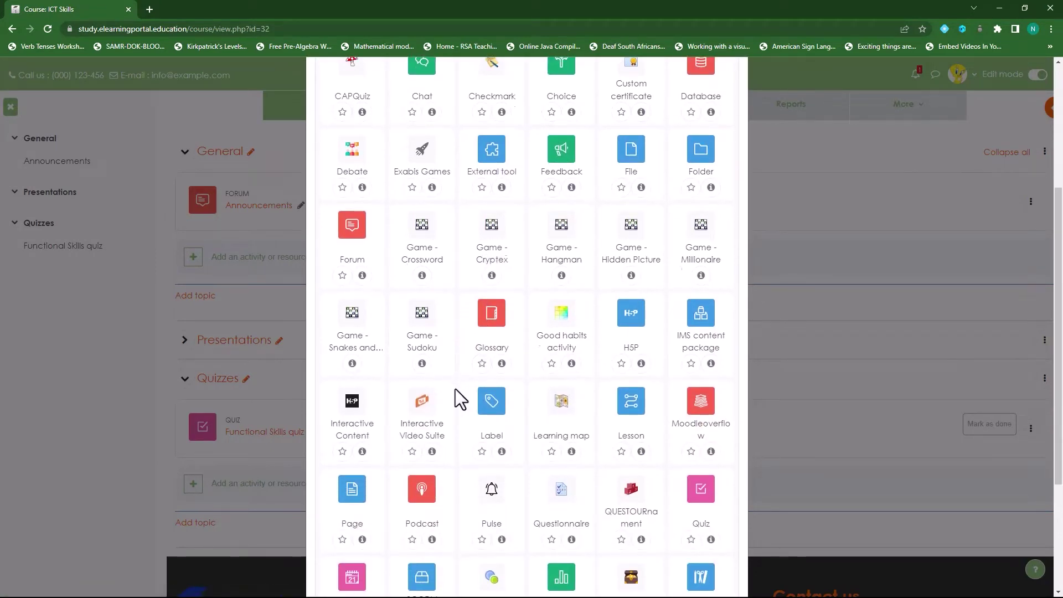
{"action": "scroll", "coordinate": [455, 388], "scroll_direction": "up", "scroll_amount": 2}
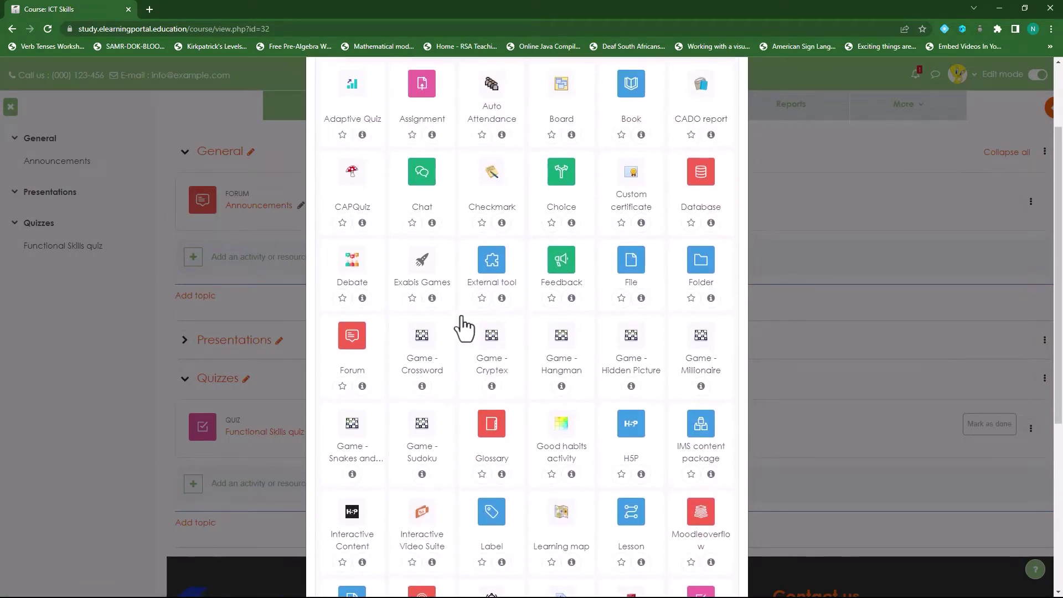
{"action": "left_click", "coordinate": [422, 275]}
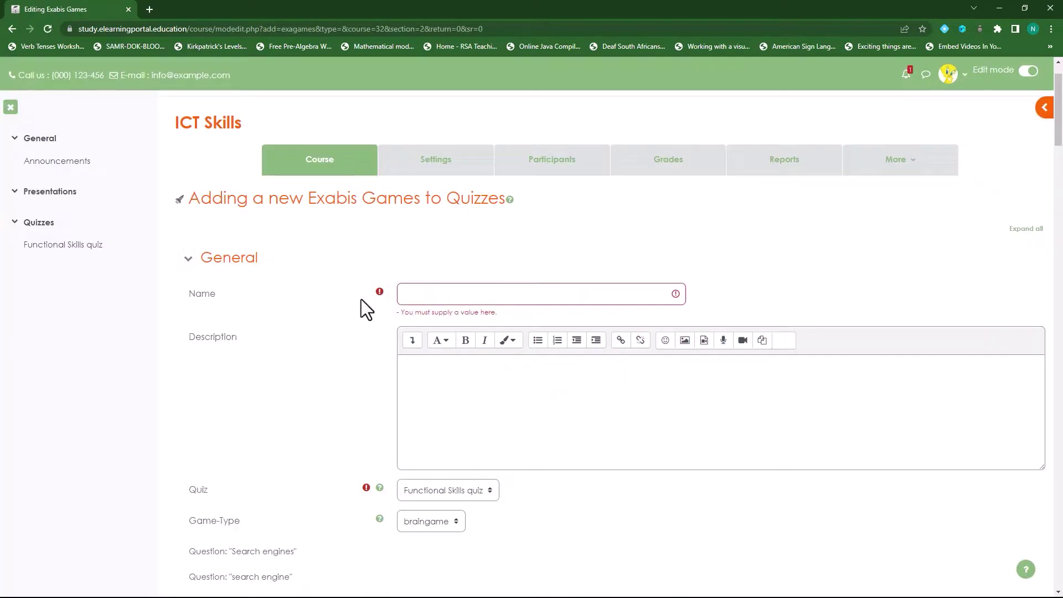
Name the Exabis Games activity 'Testing Game'
{"action": "left_click", "coordinate": [470, 294]}
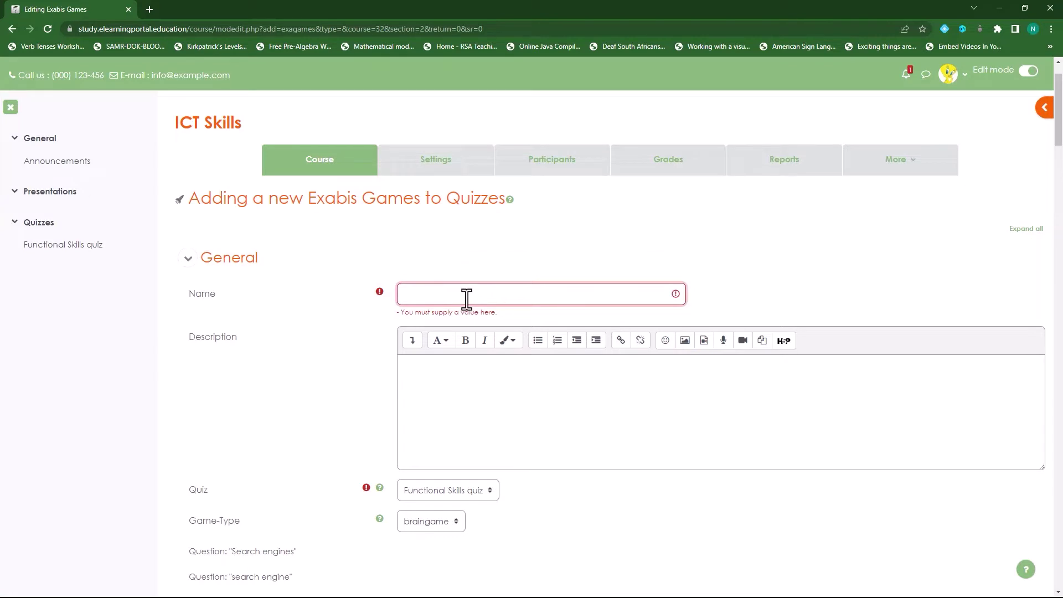
{"action": "type", "text": "Testing Game"}
{"action": "scroll", "coordinate": [344, 365], "scroll_direction": "down", "scroll_amount": 2}
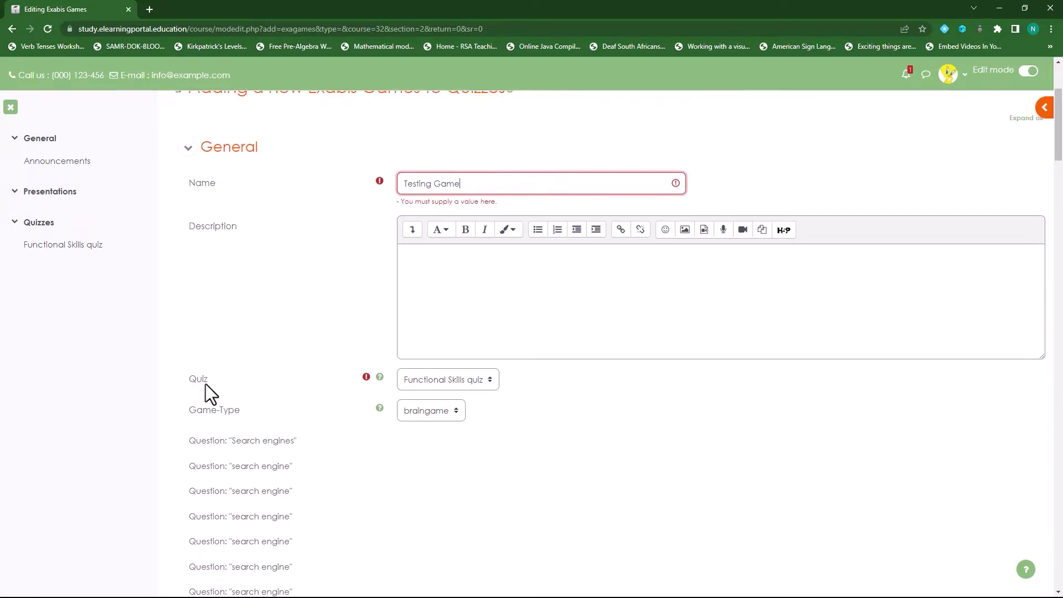
Confirm the game links to Functional Skills quiz and review its listed questions
{"action": "left_click", "coordinate": [490, 382]}
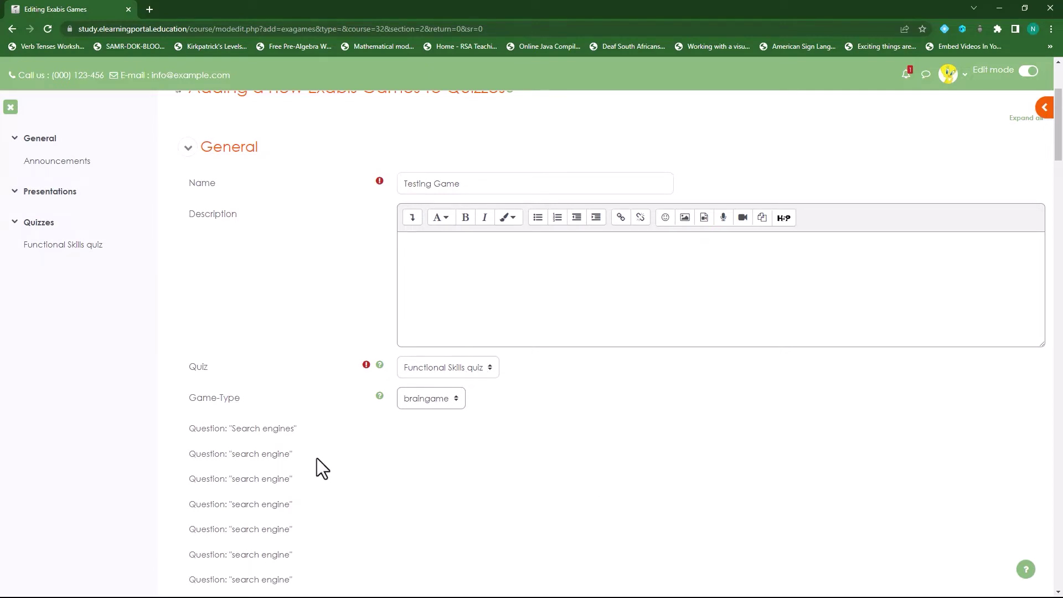
{"action": "scroll", "coordinate": [291, 458], "scroll_direction": "down", "scroll_amount": 1}
{"action": "scroll", "coordinate": [270, 419], "scroll_direction": "down", "scroll_amount": 15}
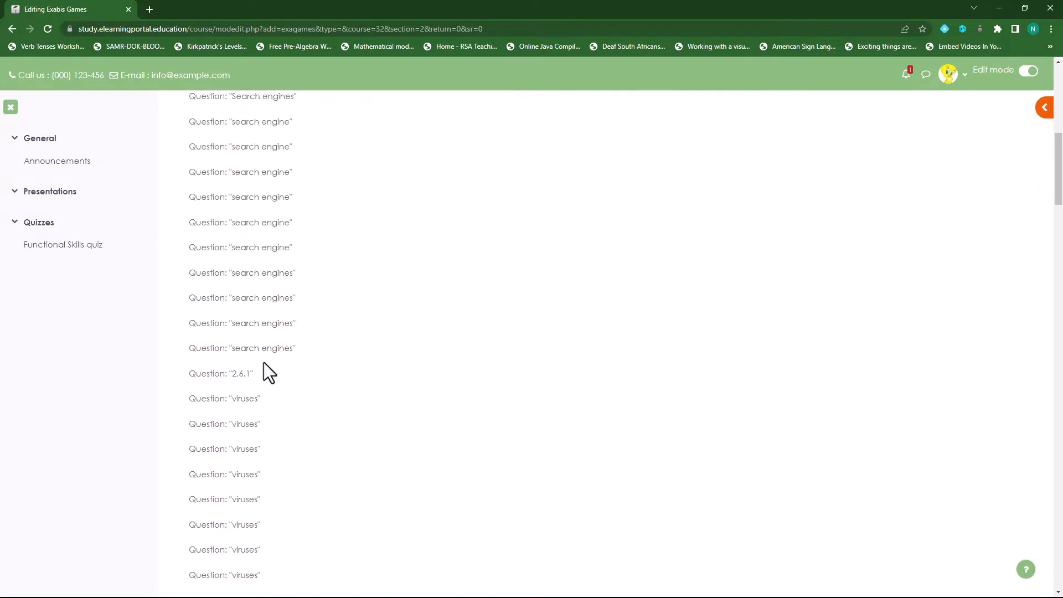
{"action": "scroll", "coordinate": [245, 409], "scroll_direction": "down", "scroll_amount": 14}
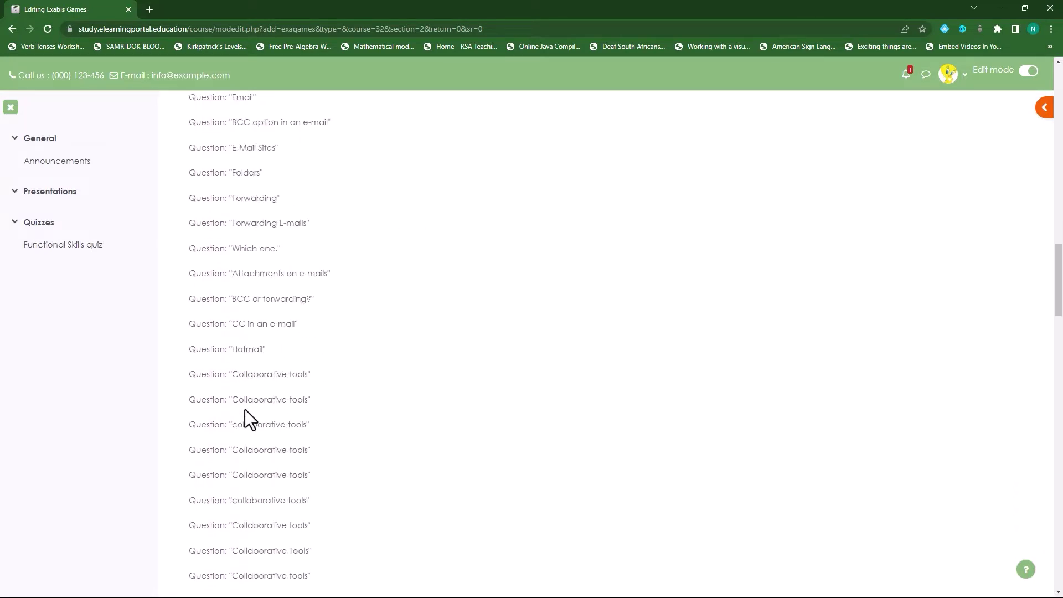
{"action": "scroll", "coordinate": [247, 409], "scroll_direction": "down", "scroll_amount": 6}
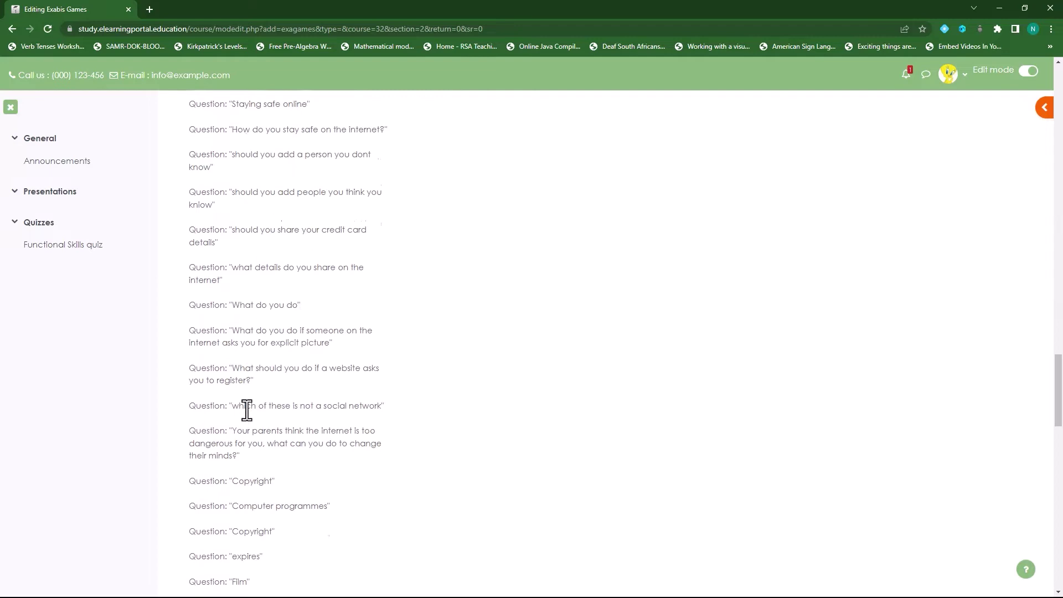
{"action": "scroll", "coordinate": [246, 410], "scroll_direction": "up", "scroll_amount": 15}
{"action": "scroll", "coordinate": [247, 409], "scroll_direction": "up", "scroll_amount": 20}
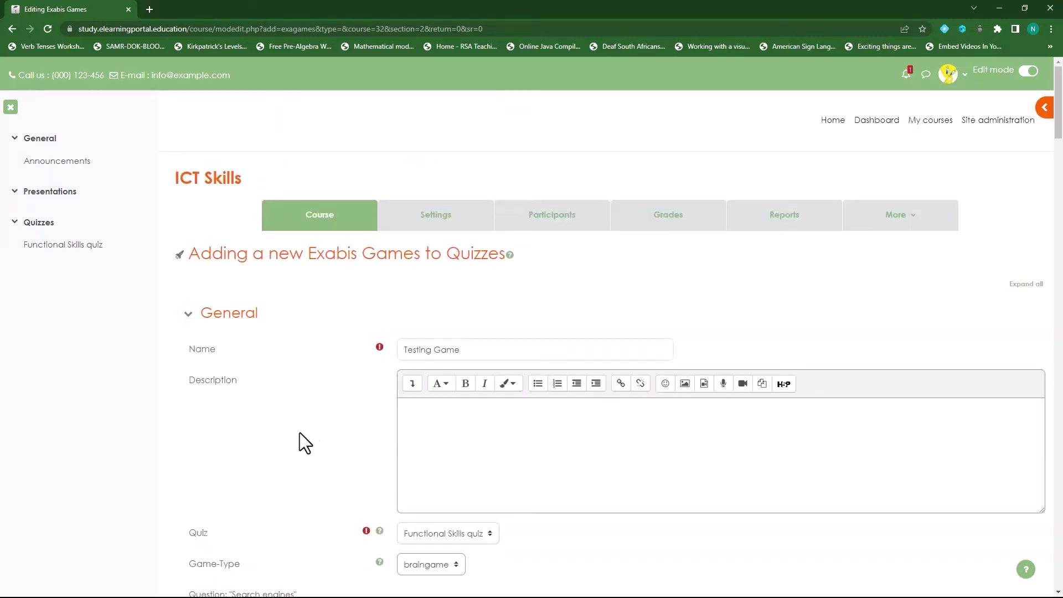
{"action": "scroll", "coordinate": [299, 427], "scroll_direction": "down", "scroll_amount": 1}
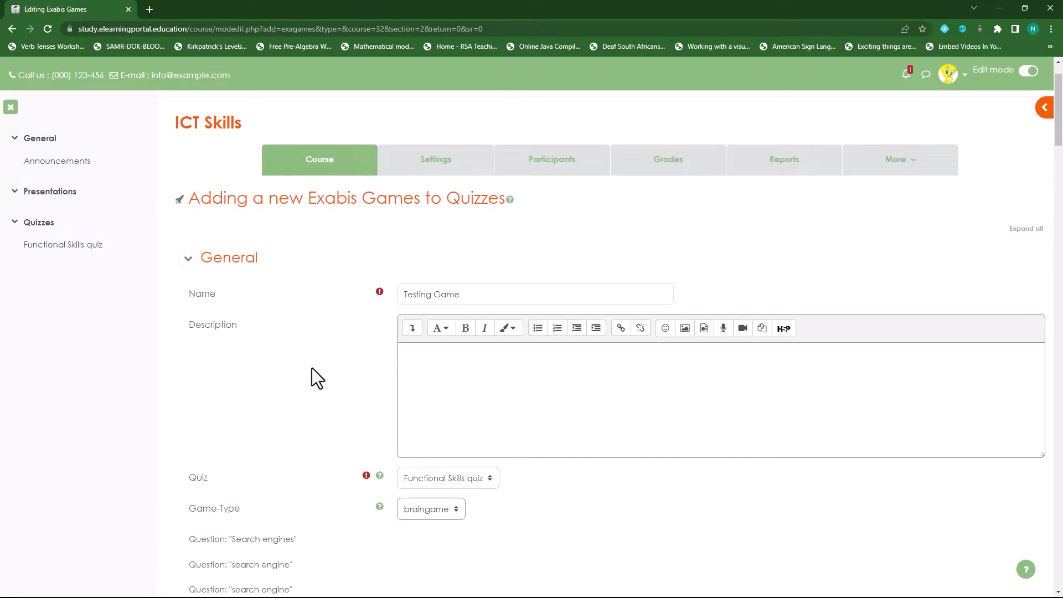
{"action": "scroll", "coordinate": [290, 366], "scroll_direction": "up", "scroll_amount": 1}
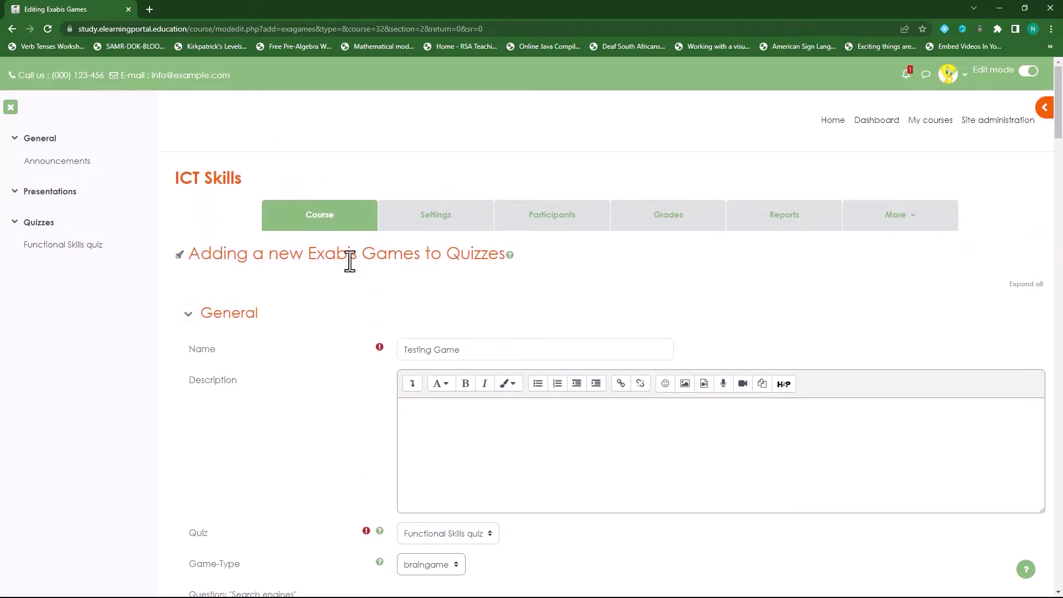
Return to the course page, leaving the game form without saving
{"action": "left_click", "coordinate": [329, 232]}
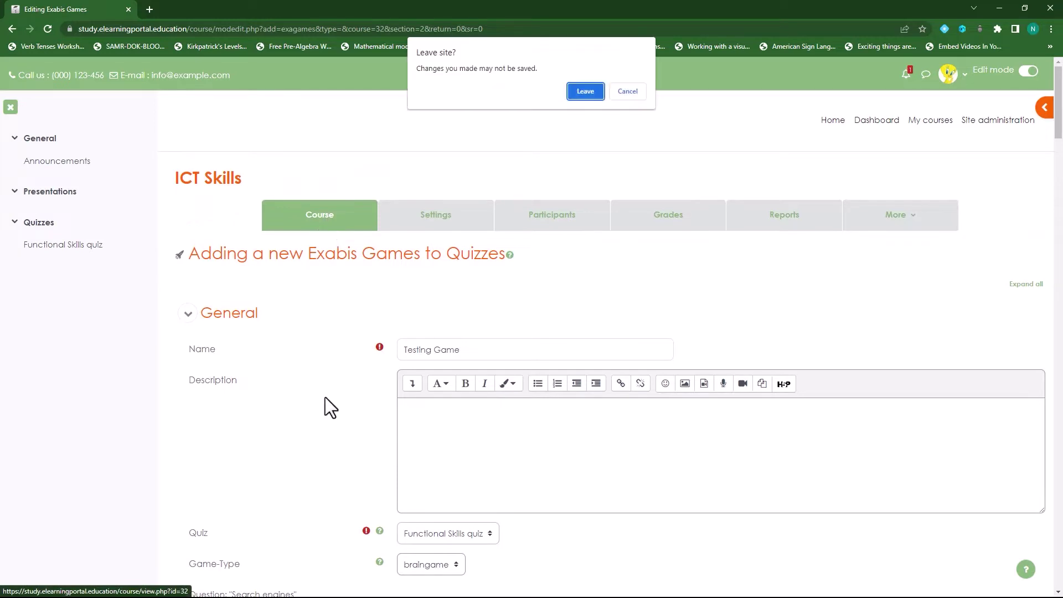
{"action": "left_click", "coordinate": [588, 93]}
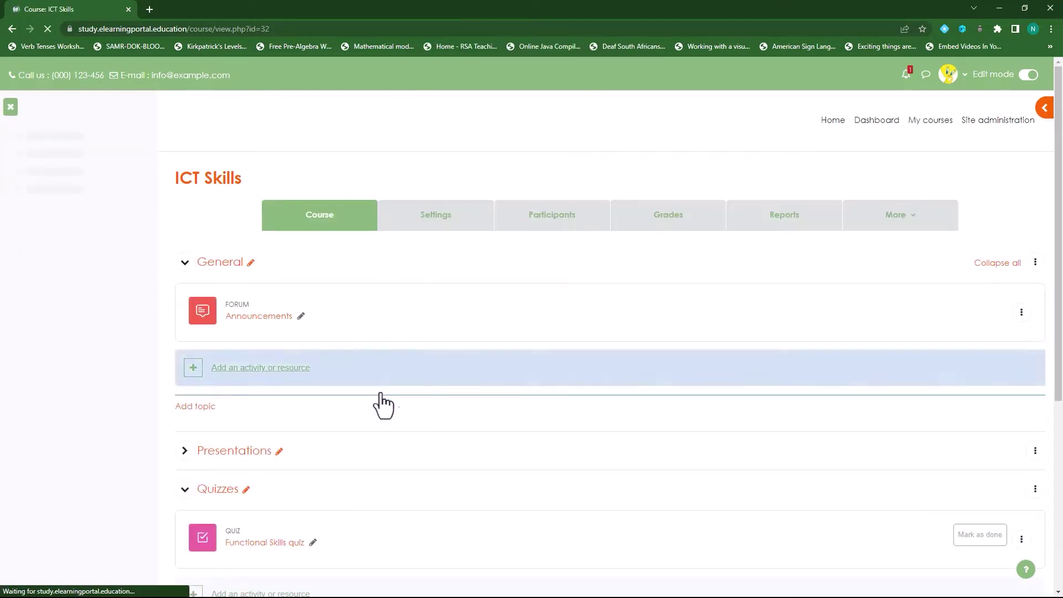
{"action": "scroll", "coordinate": [463, 408], "scroll_direction": "down", "scroll_amount": 2}
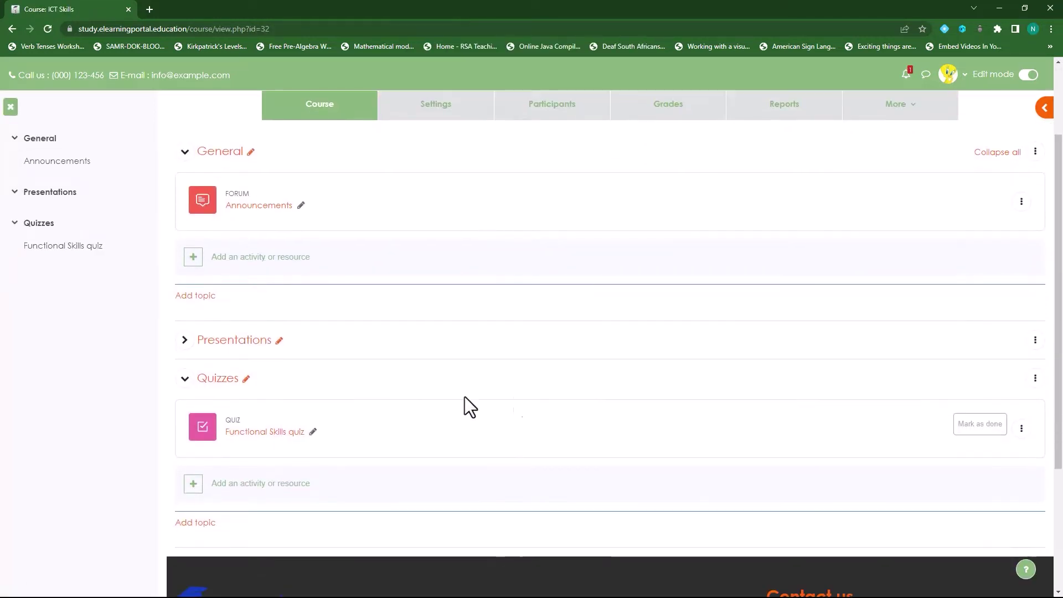
Add a standard Quiz activity to the Quizzes section
{"action": "left_click", "coordinate": [273, 498]}
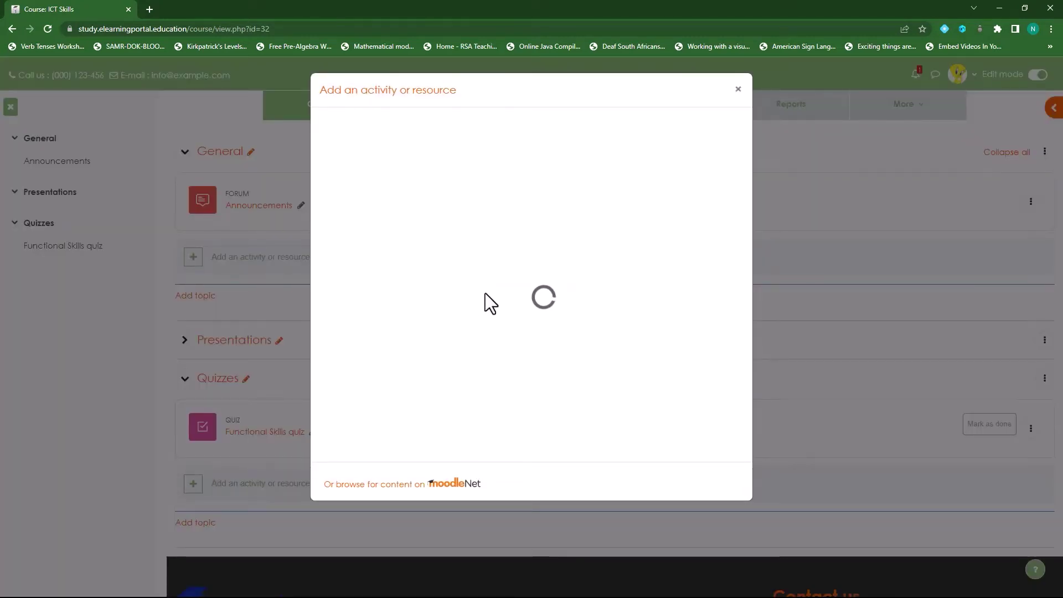
{"action": "scroll", "coordinate": [608, 443], "scroll_direction": "down", "scroll_amount": 7}
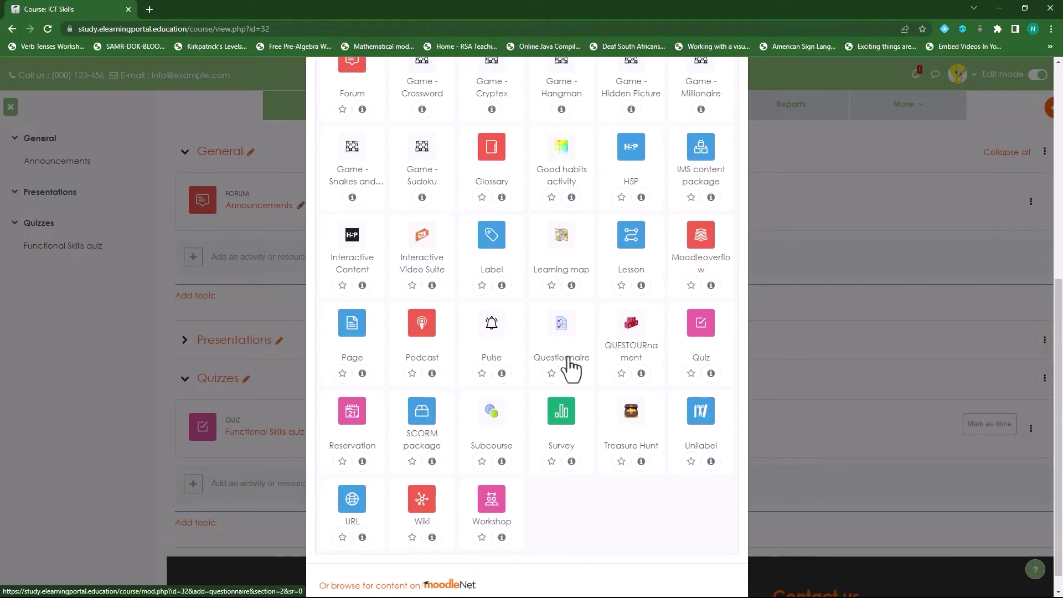
{"action": "left_click", "coordinate": [700, 326]}
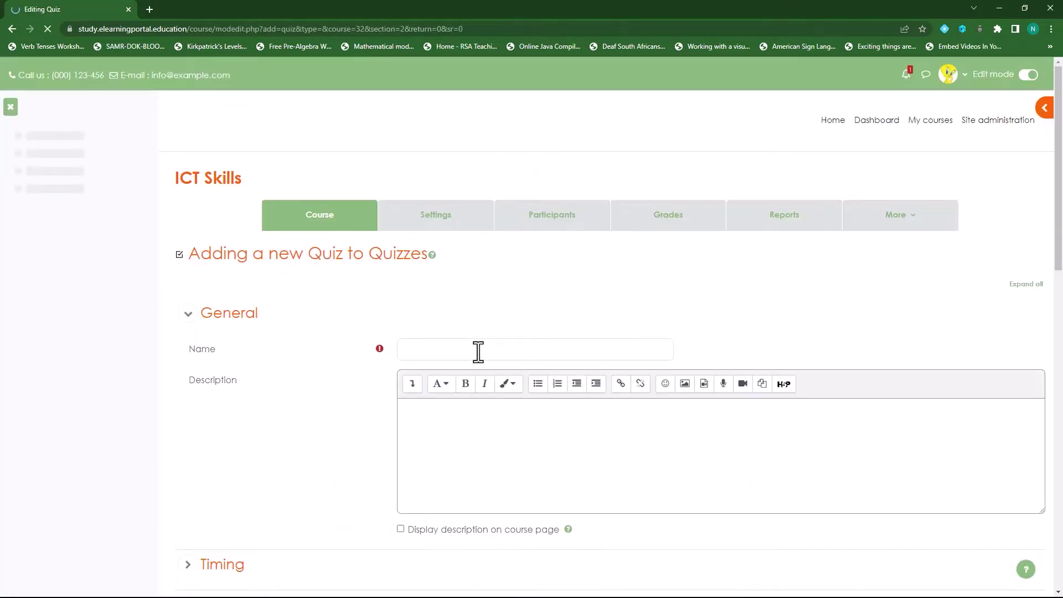
{"action": "left_click", "coordinate": [419, 350]}
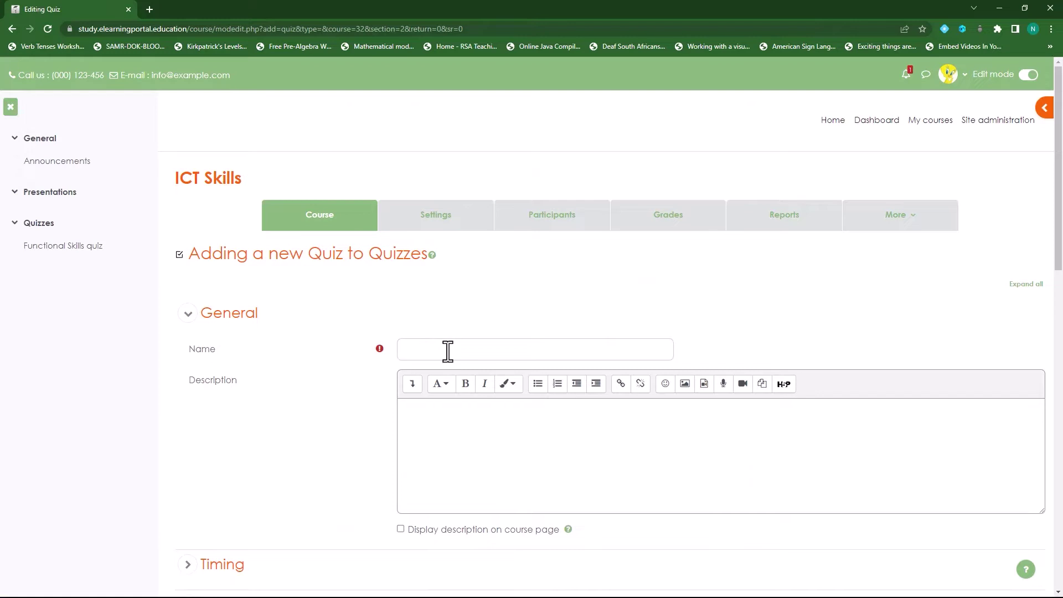
Name the new quiz 'Sample quiz'
{"action": "type", "text": "Sample quiz"}
{"action": "scroll", "coordinate": [270, 375], "scroll_direction": "down", "scroll_amount": 3}
{"action": "left_click", "coordinate": [188, 399]}
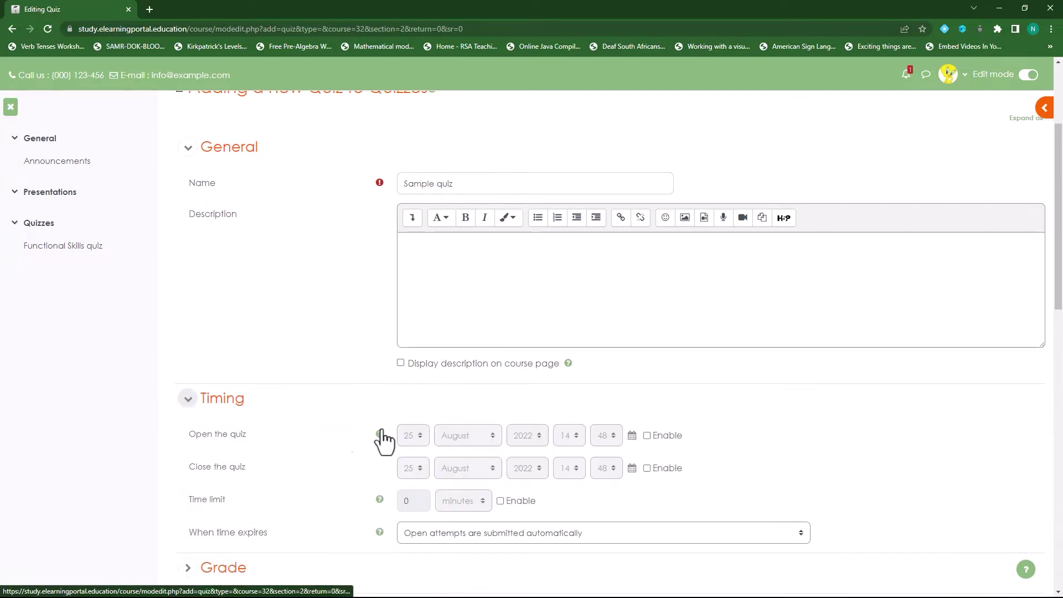
{"action": "left_click", "coordinate": [186, 399]}
{"action": "scroll", "coordinate": [304, 415], "scroll_direction": "down", "scroll_amount": 3}
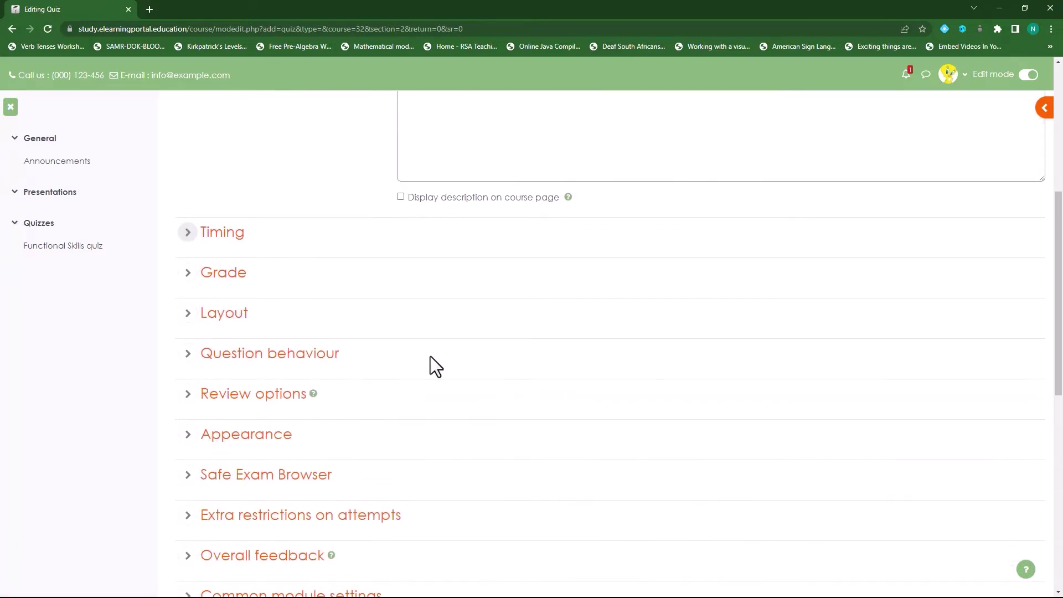
In Grade settings, allow 1 attempt and set grade to pass to 50
{"action": "left_click", "coordinate": [182, 274]}
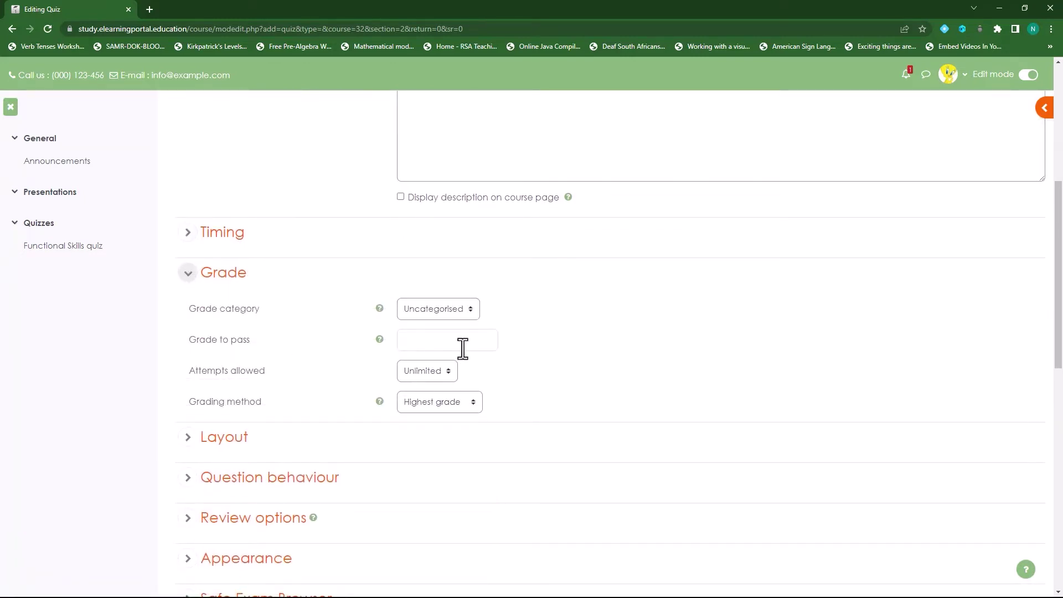
{"action": "left_click", "coordinate": [437, 373]}
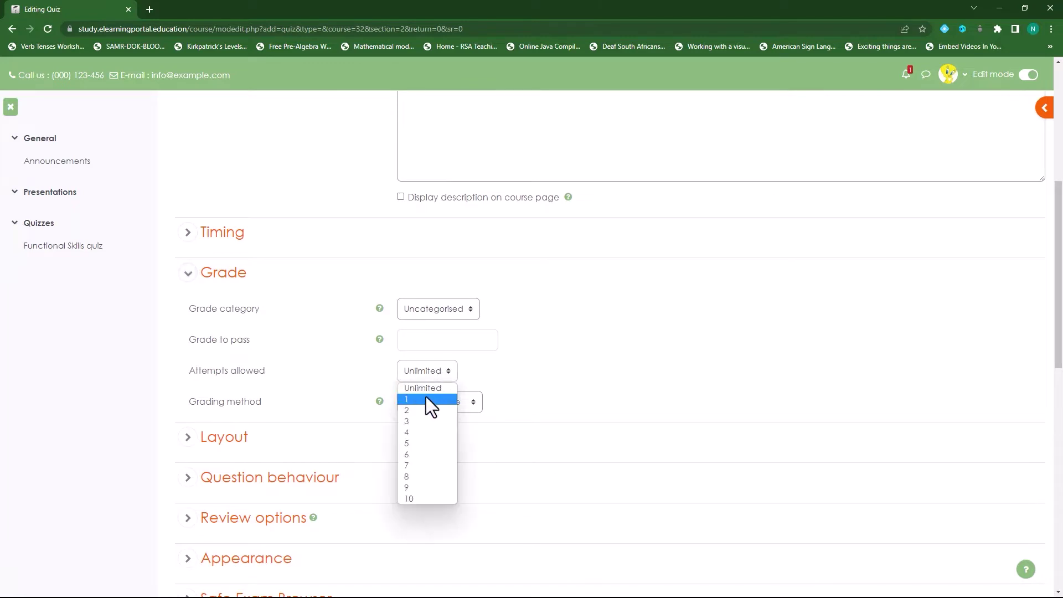
{"action": "left_click", "coordinate": [426, 397]}
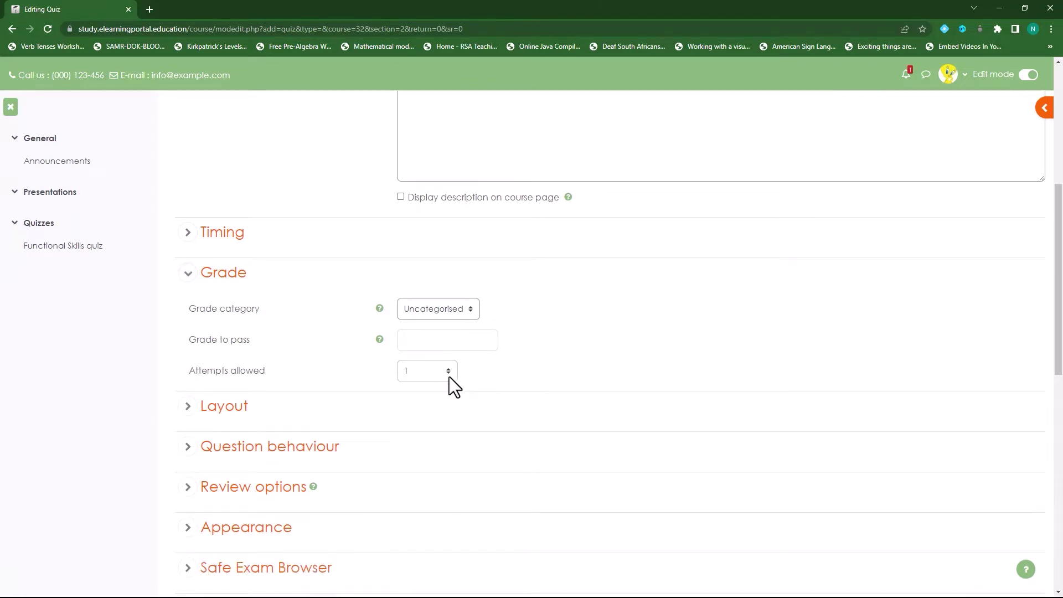
{"action": "left_click", "coordinate": [439, 342]}
{"action": "type", "text": "50"}
{"action": "scroll", "coordinate": [350, 337], "scroll_direction": "down", "scroll_amount": 2}
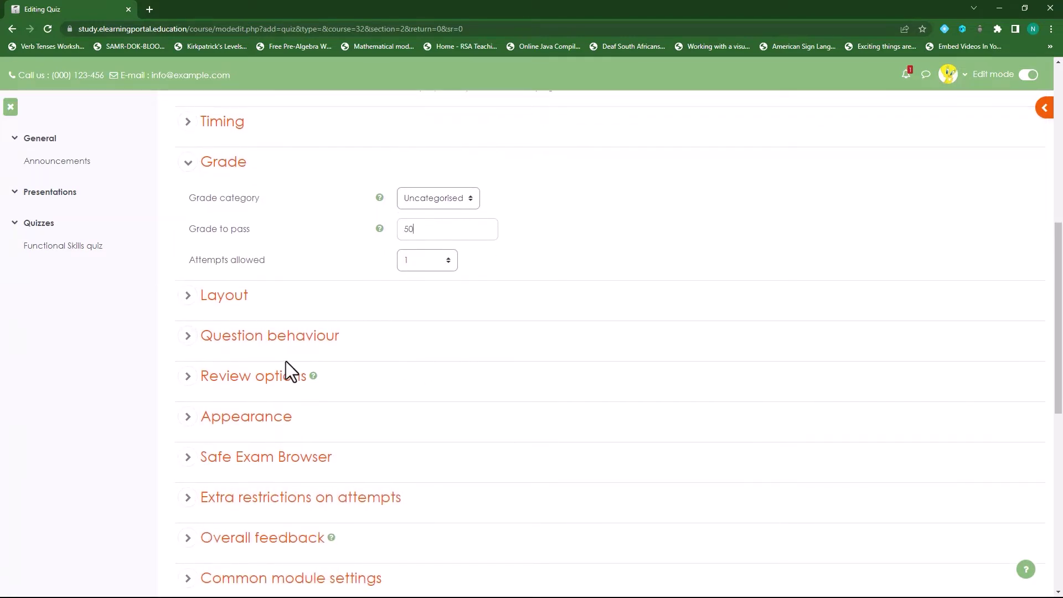
Expand the Question behaviour settings and review them
{"action": "left_click", "coordinate": [189, 338]}
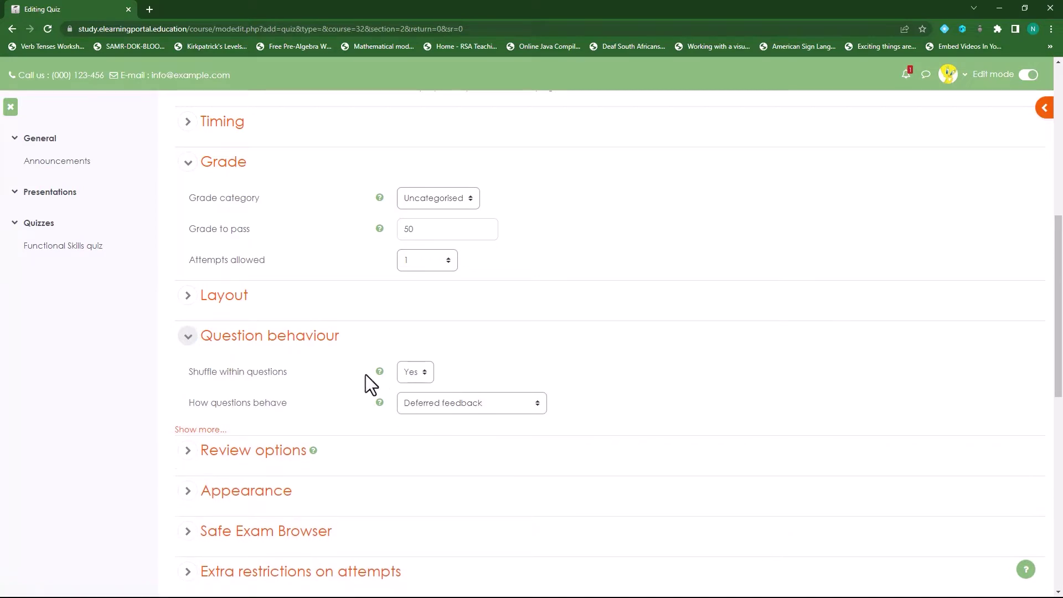
{"action": "scroll", "coordinate": [342, 411], "scroll_direction": "down", "scroll_amount": 3}
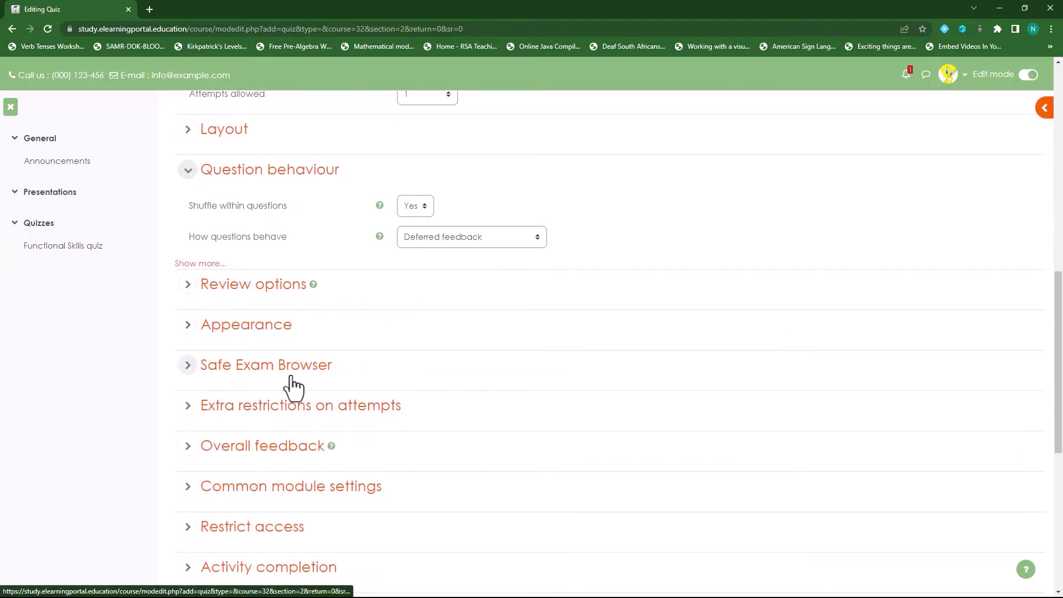
{"action": "scroll", "coordinate": [287, 384], "scroll_direction": "down", "scroll_amount": 2}
Make Sample quiz complete when conditions are met, requiring a grade, and save it
{"action": "left_click", "coordinate": [269, 457]}
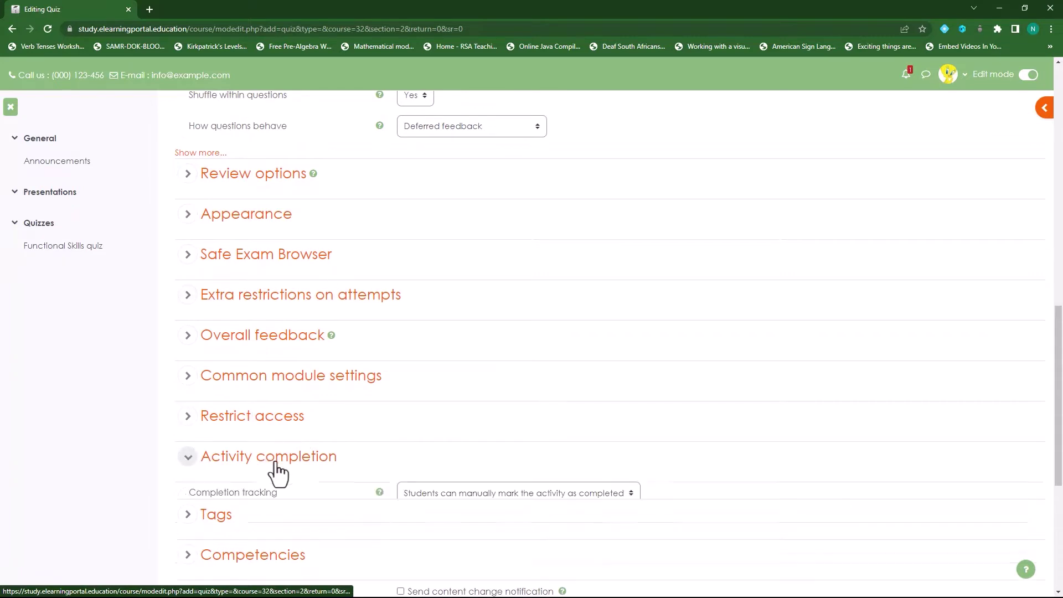
{"action": "scroll", "coordinate": [391, 437], "scroll_direction": "down", "scroll_amount": 2}
{"action": "left_click", "coordinate": [446, 383]}
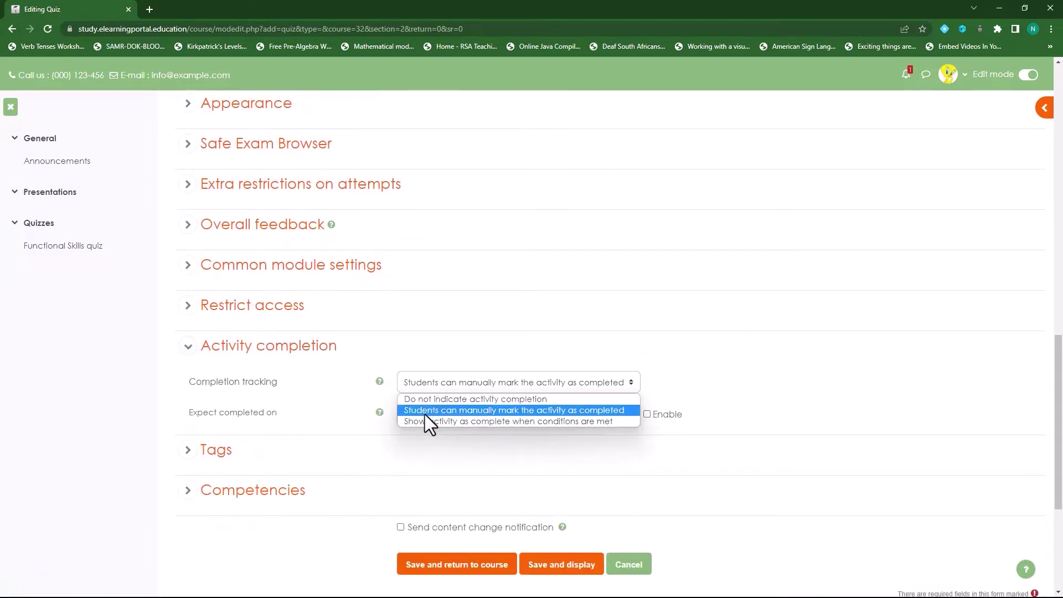
{"action": "left_click", "coordinate": [474, 422]}
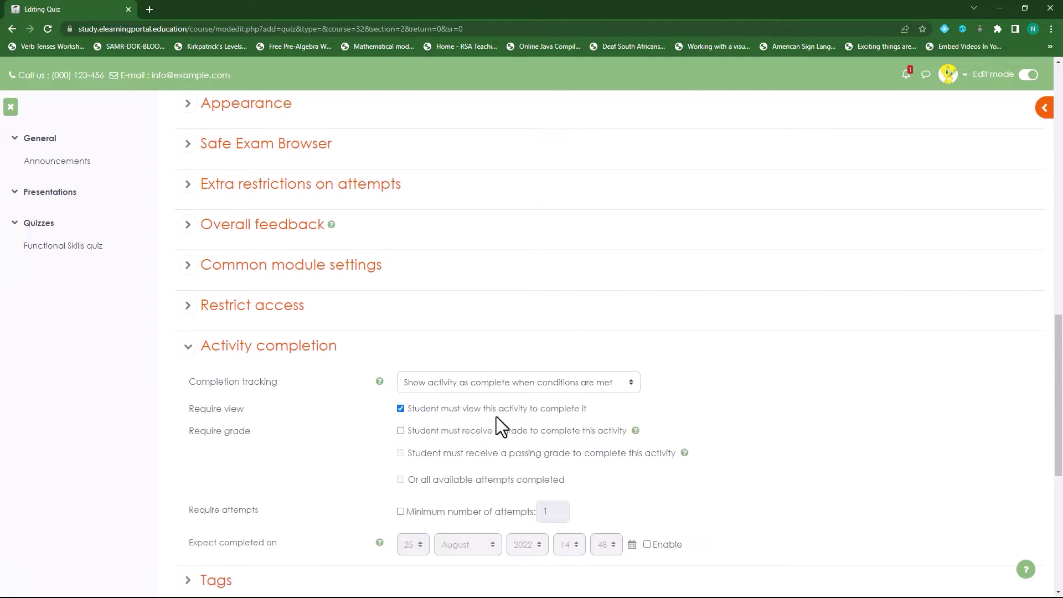
{"action": "left_click", "coordinate": [400, 431]}
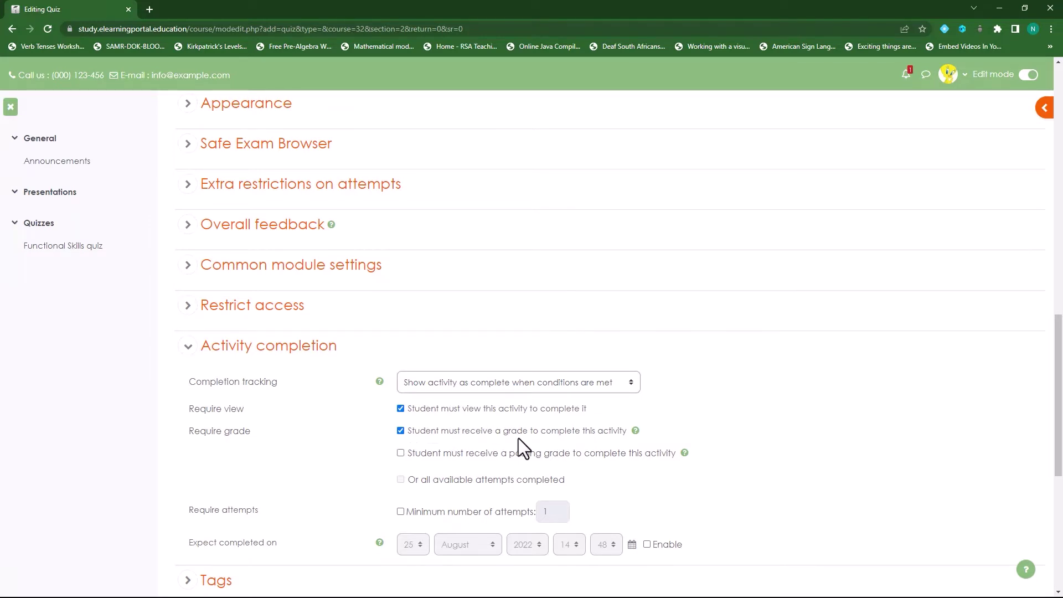
{"action": "scroll", "coordinate": [386, 446], "scroll_direction": "down", "scroll_amount": 4}
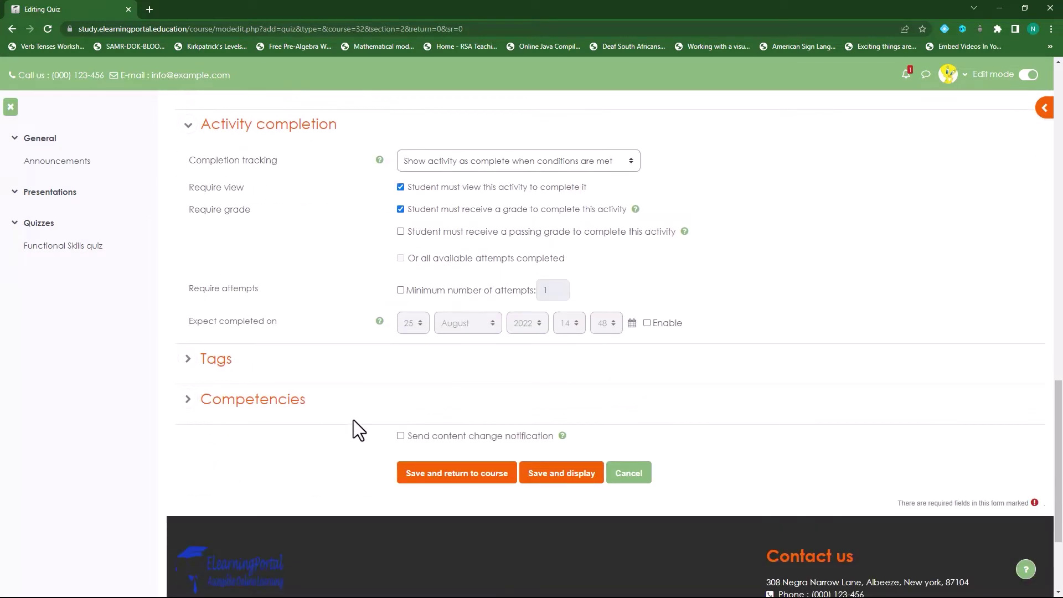
{"action": "left_click", "coordinate": [567, 476]}
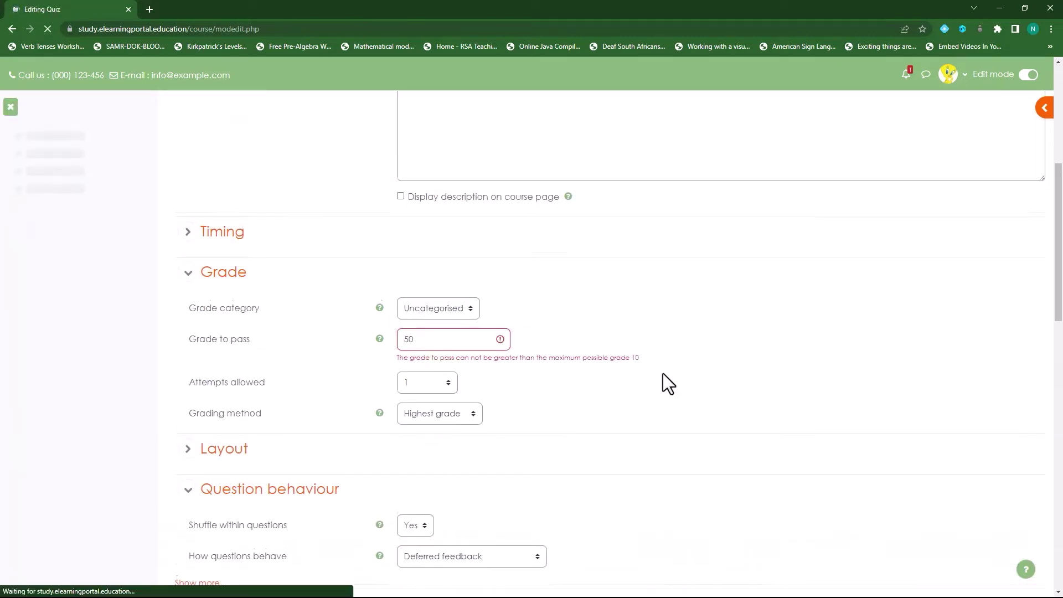
Correct the grade to pass to 5.00 out of 10.00 and save the quiz again
{"action": "double_click", "coordinate": [407, 339]}
{"action": "left_click", "coordinate": [410, 340]}
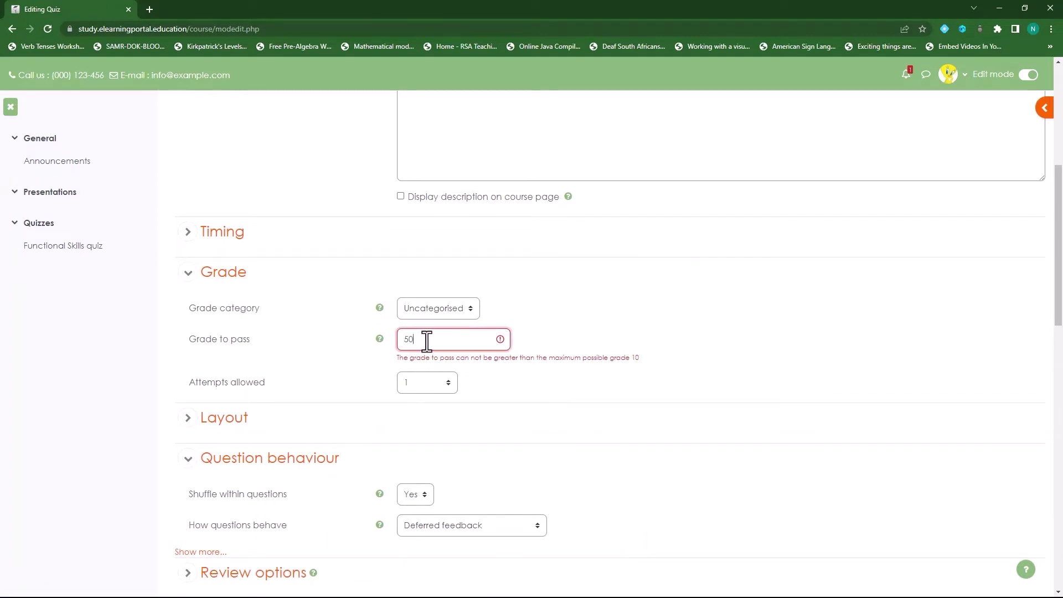
{"action": "scroll", "coordinate": [324, 343], "scroll_direction": "down", "scroll_amount": 10}
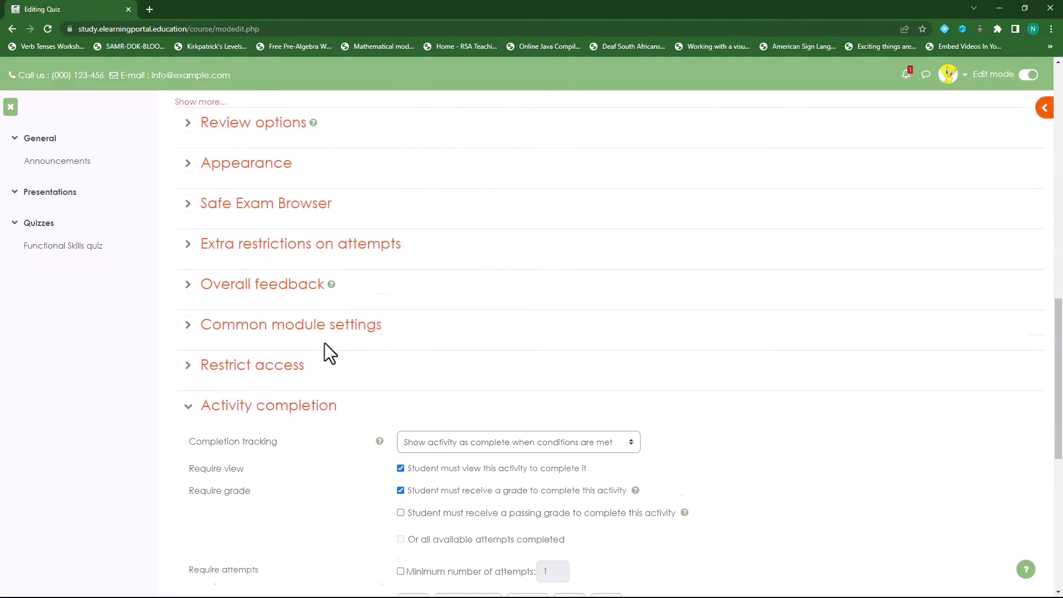
{"action": "scroll", "coordinate": [328, 402], "scroll_direction": "down", "scroll_amount": 4}
{"action": "left_click", "coordinate": [582, 382]}
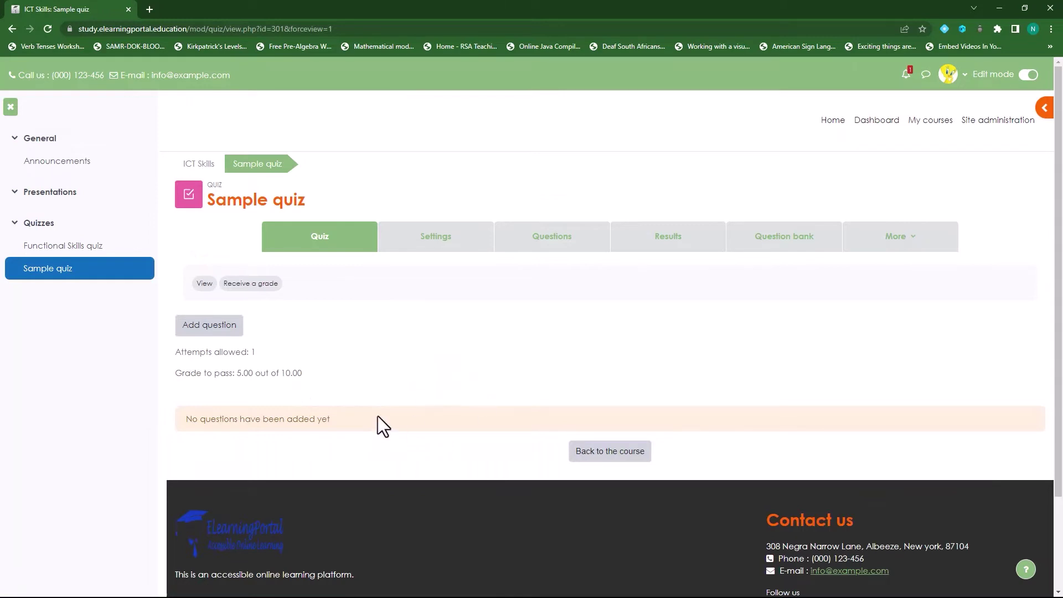
On Sample quiz's Questions page, choose to add questions from the question bank
{"action": "left_click", "coordinate": [204, 331]}
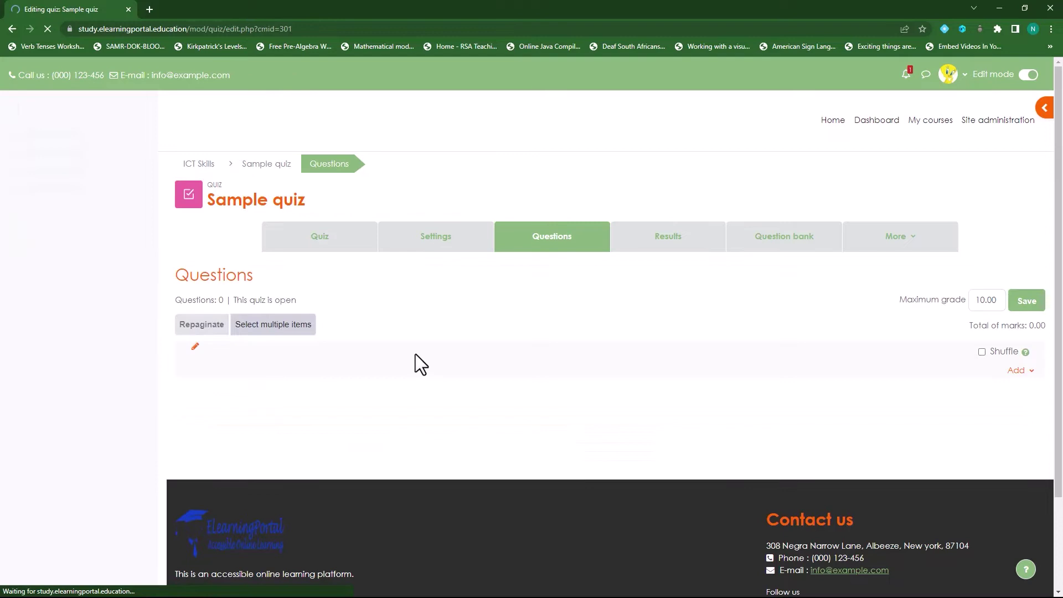
{"action": "left_click", "coordinate": [1018, 370]}
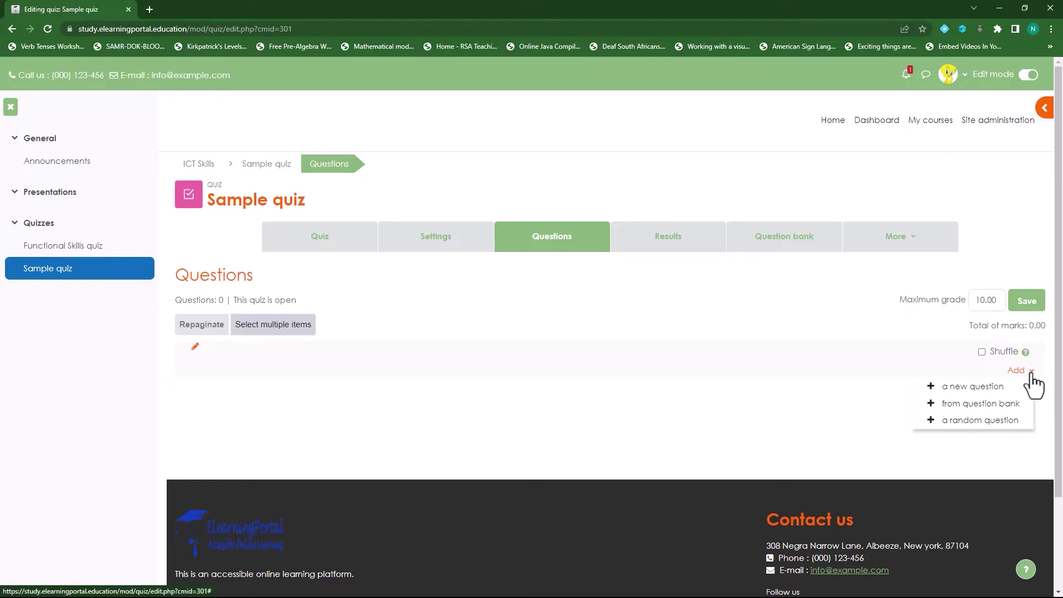
{"action": "left_click", "coordinate": [983, 409]}
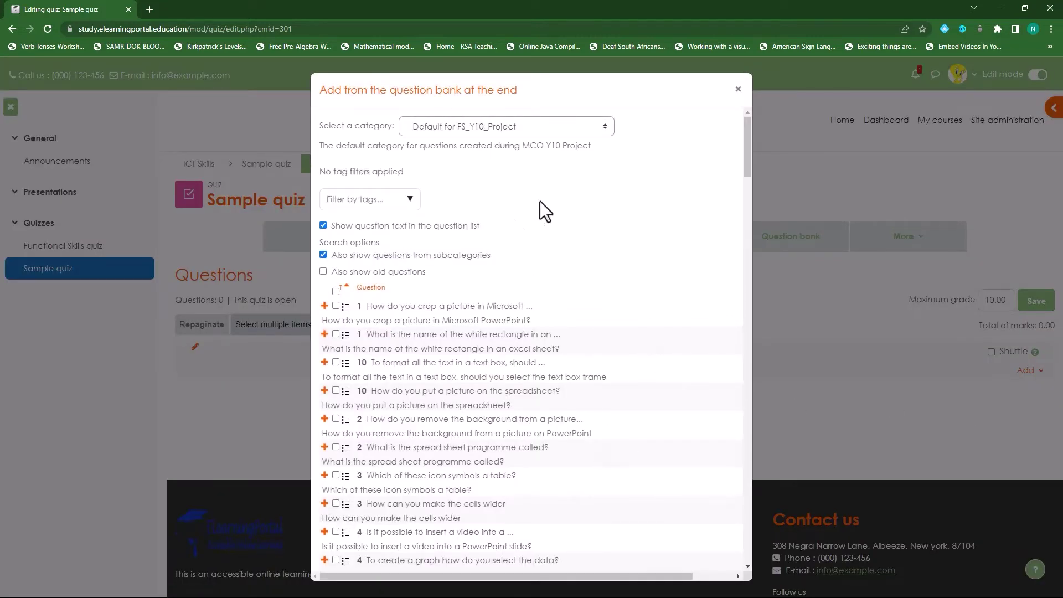
Add all ten 5(2.8.3)Staying safe online category questions to the quiz
{"action": "left_click", "coordinate": [605, 123]}
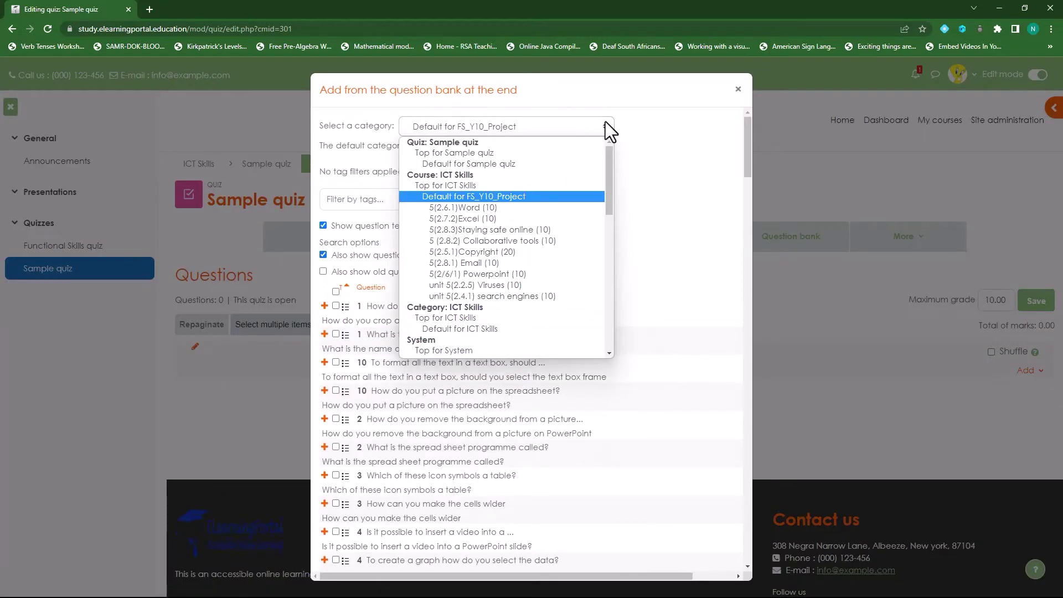
{"action": "left_click", "coordinate": [520, 230]}
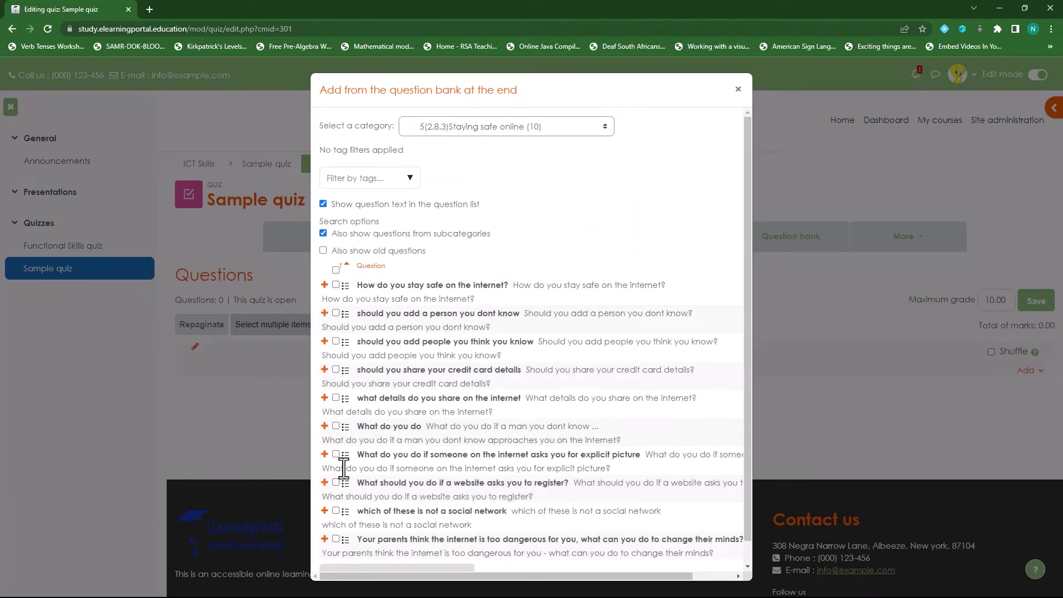
{"action": "scroll", "coordinate": [342, 463], "scroll_direction": "down", "scroll_amount": 1}
{"action": "scroll", "coordinate": [380, 449], "scroll_direction": "up", "scroll_amount": 1}
{"action": "left_click", "coordinate": [335, 270]}
{"action": "scroll", "coordinate": [483, 321], "scroll_direction": "down", "scroll_amount": 1}
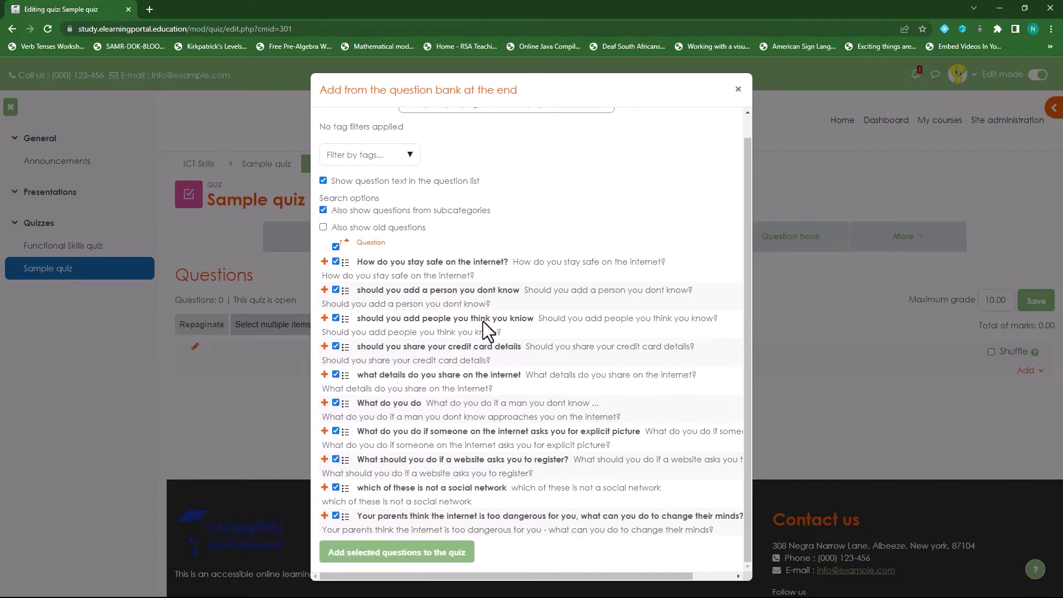
{"action": "left_click", "coordinate": [408, 556]}
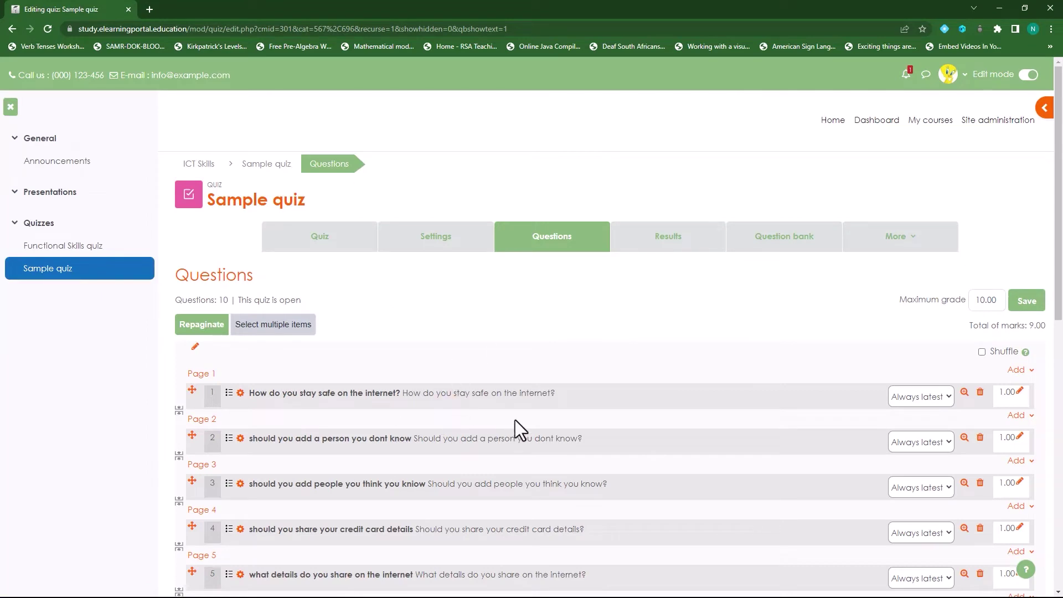
Save the maximum grade, turn on question shuffle, and return to Sample quiz's view page
{"action": "scroll", "coordinate": [576, 437], "scroll_direction": "down", "scroll_amount": 3}
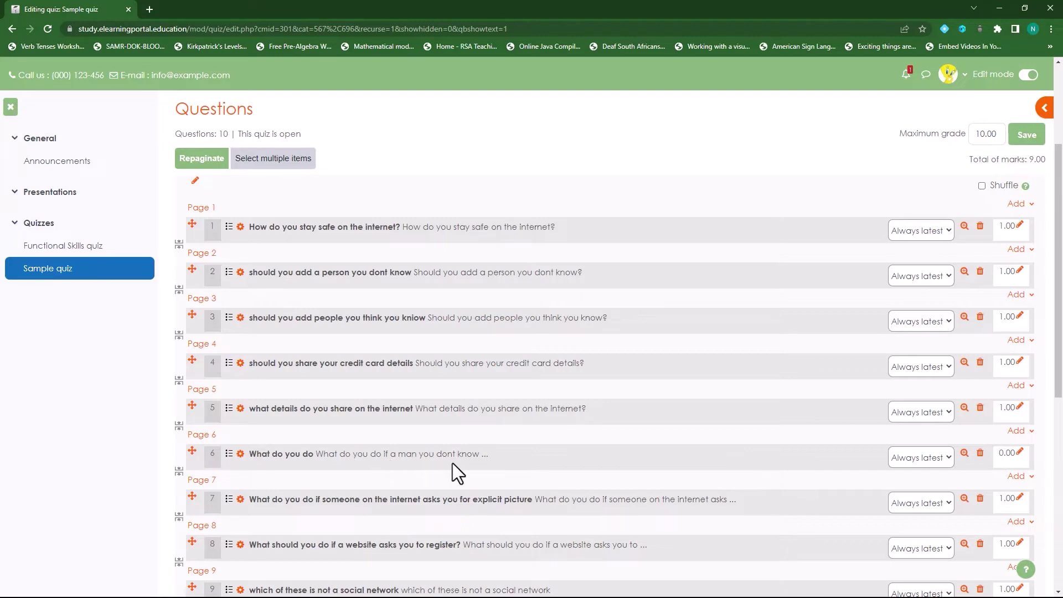
{"action": "scroll", "coordinate": [635, 454], "scroll_direction": "down", "scroll_amount": 3}
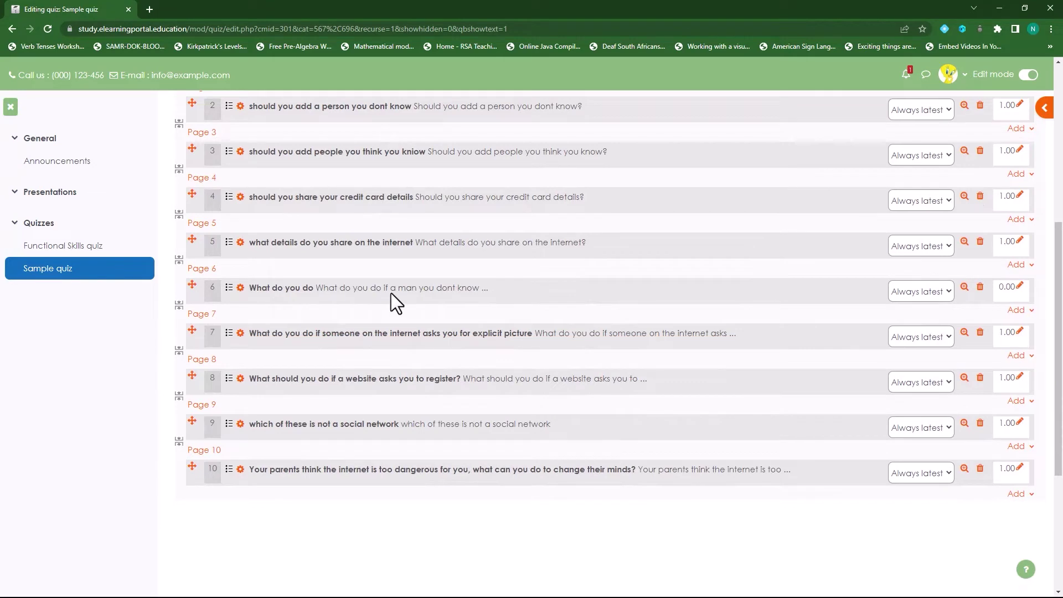
{"action": "scroll", "coordinate": [525, 376], "scroll_direction": "up", "scroll_amount": 5}
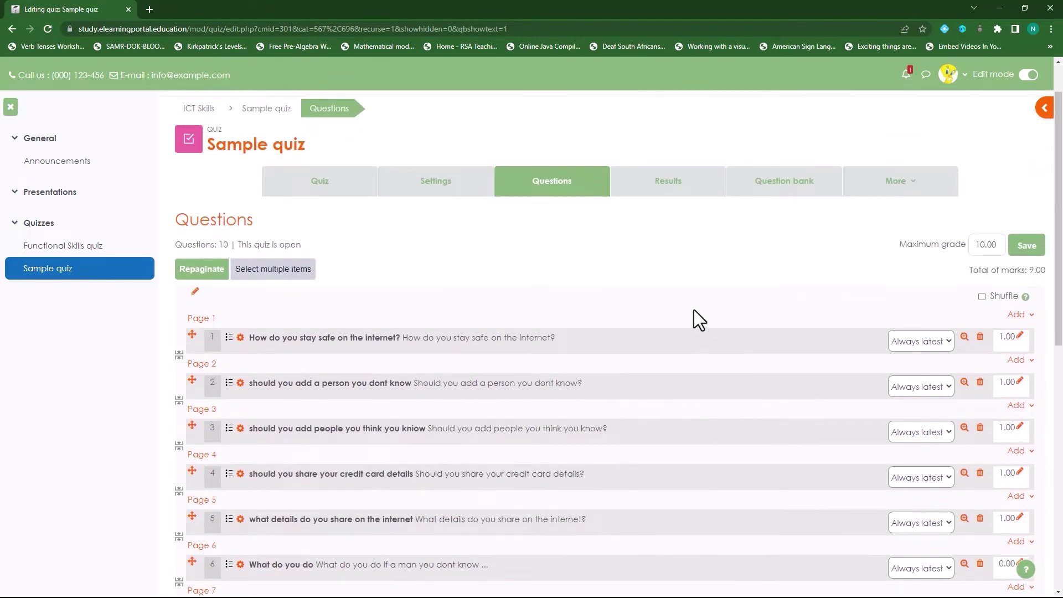
{"action": "left_click", "coordinate": [1026, 245]}
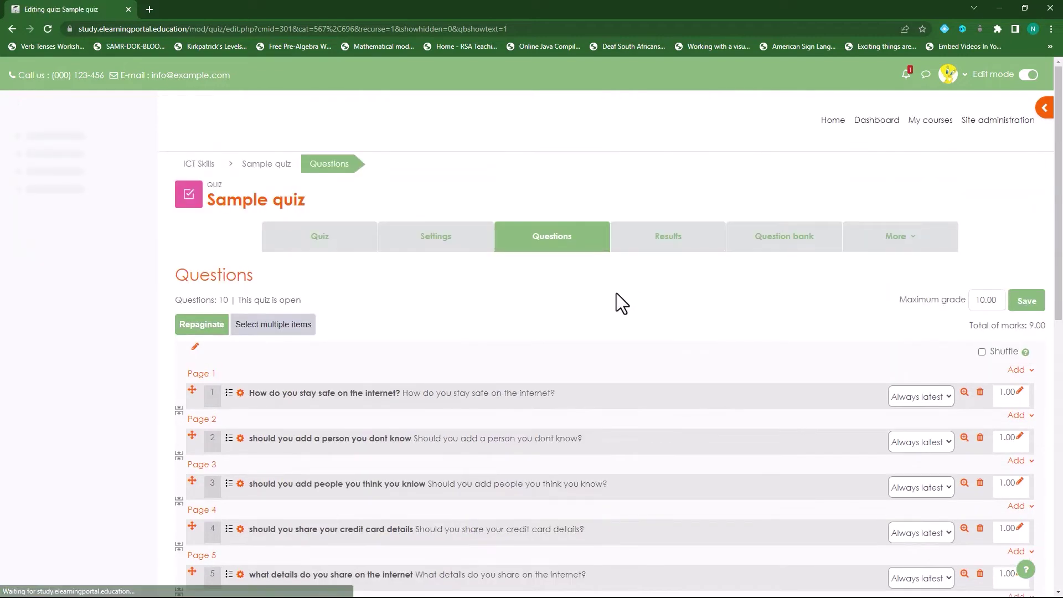
{"action": "left_click", "coordinate": [982, 352]}
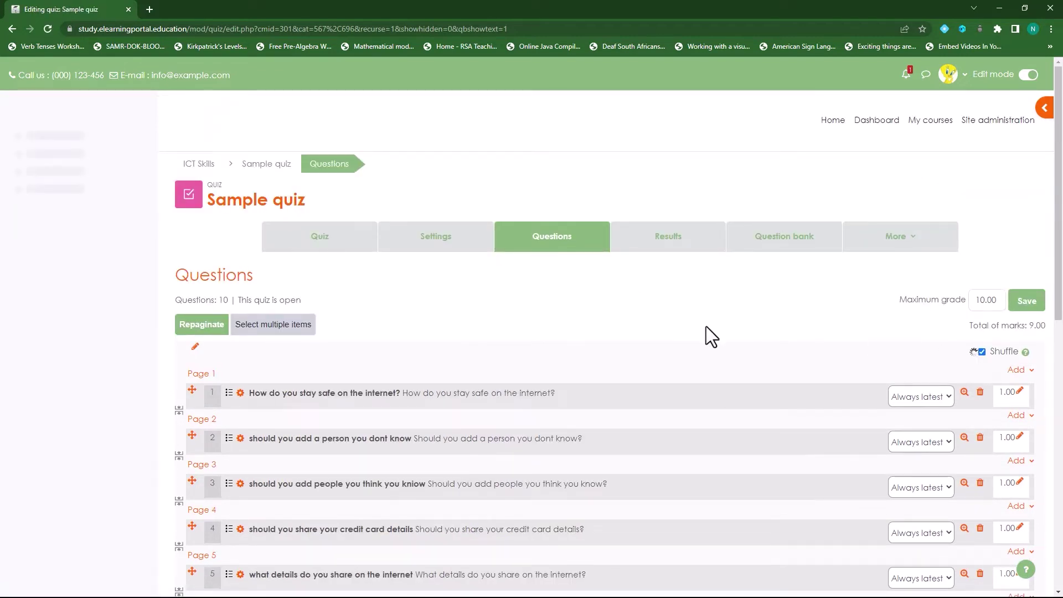
{"action": "left_click", "coordinate": [1024, 300]}
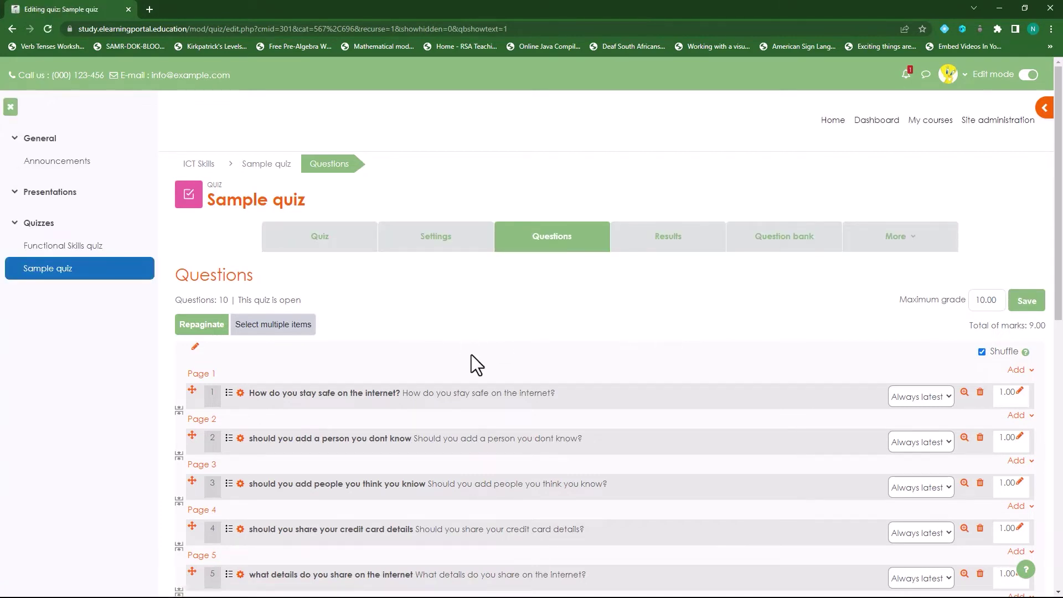
{"action": "left_click", "coordinate": [266, 164]}
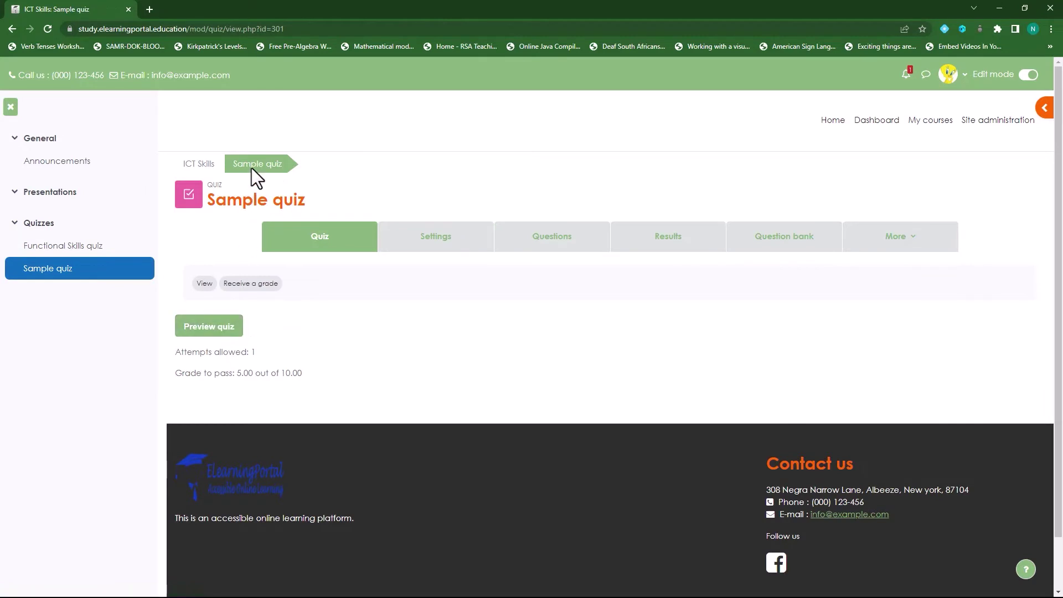
Back on the ICT Skills course, add an Exabis Games activity to the Quizzes section
{"action": "left_click", "coordinate": [198, 165]}
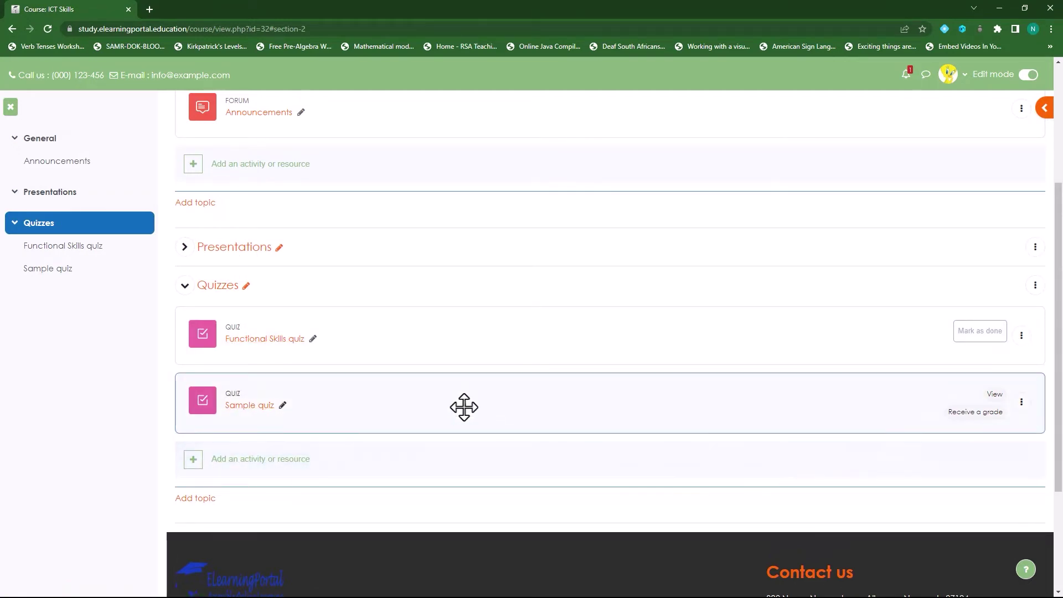
{"action": "scroll", "coordinate": [467, 404], "scroll_direction": "down", "scroll_amount": 1}
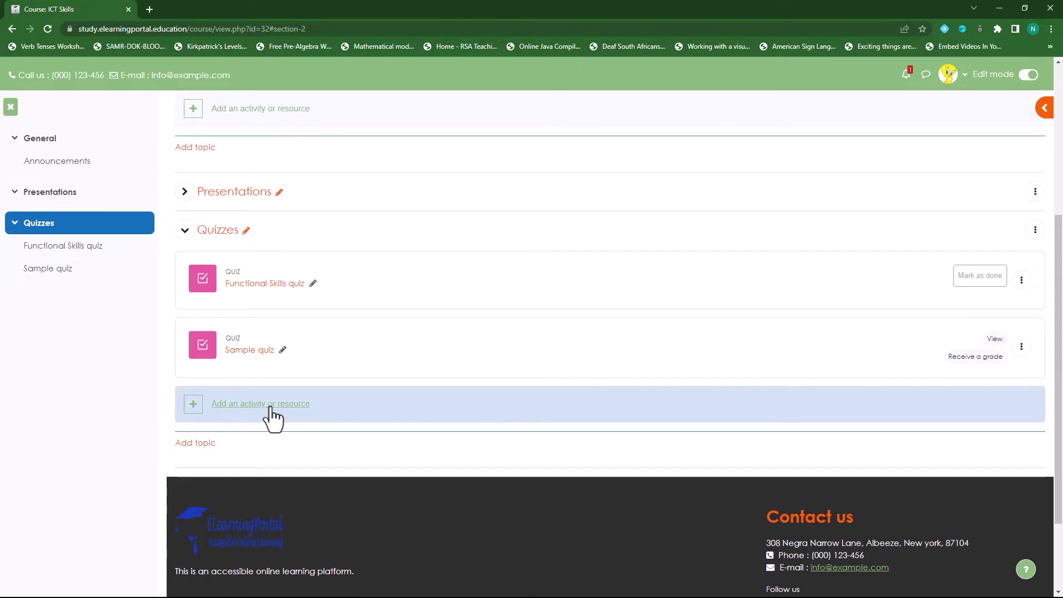
{"action": "left_click", "coordinate": [453, 410]}
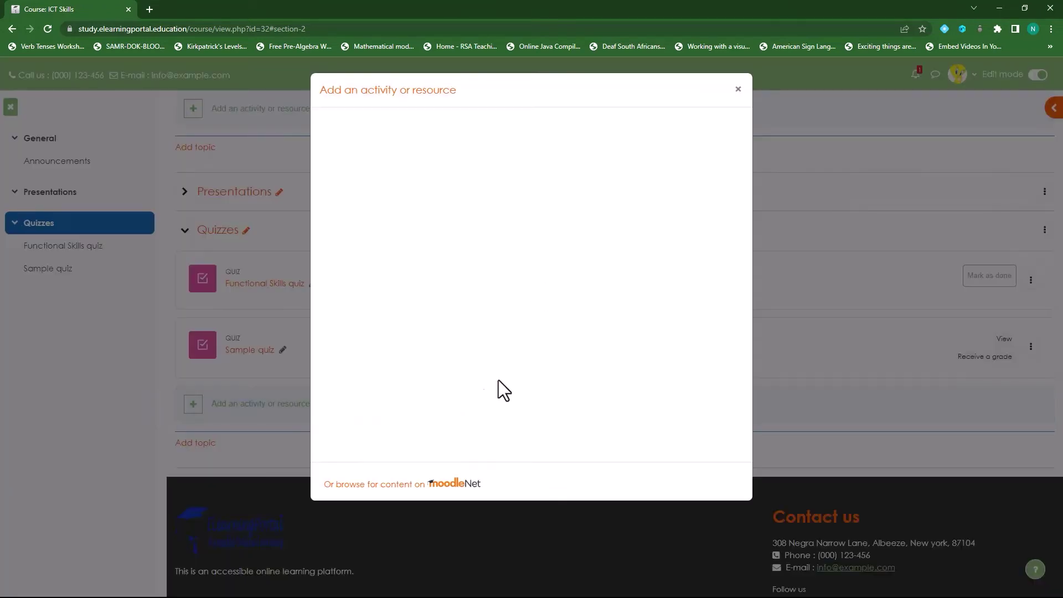
{"action": "scroll", "coordinate": [523, 367], "scroll_direction": "down", "scroll_amount": 7}
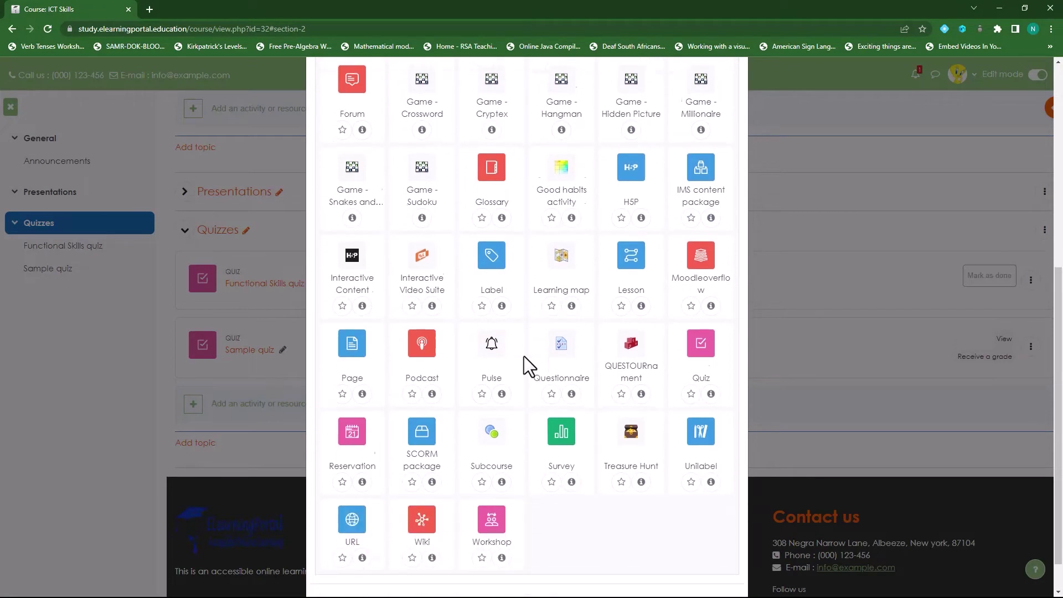
{"action": "scroll", "coordinate": [564, 372], "scroll_direction": "up", "scroll_amount": 7}
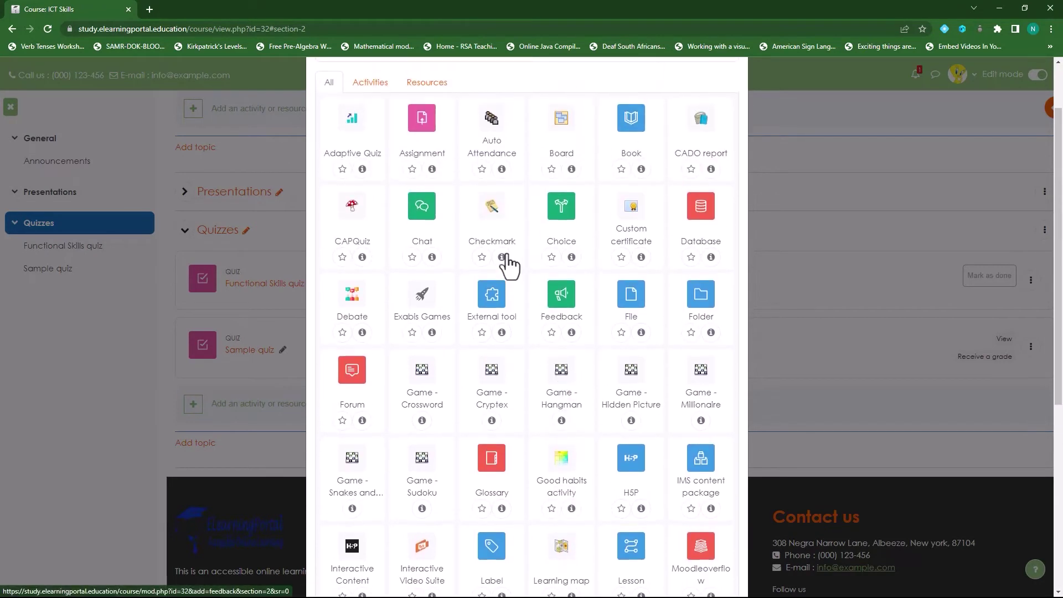
{"action": "left_click", "coordinate": [422, 313]}
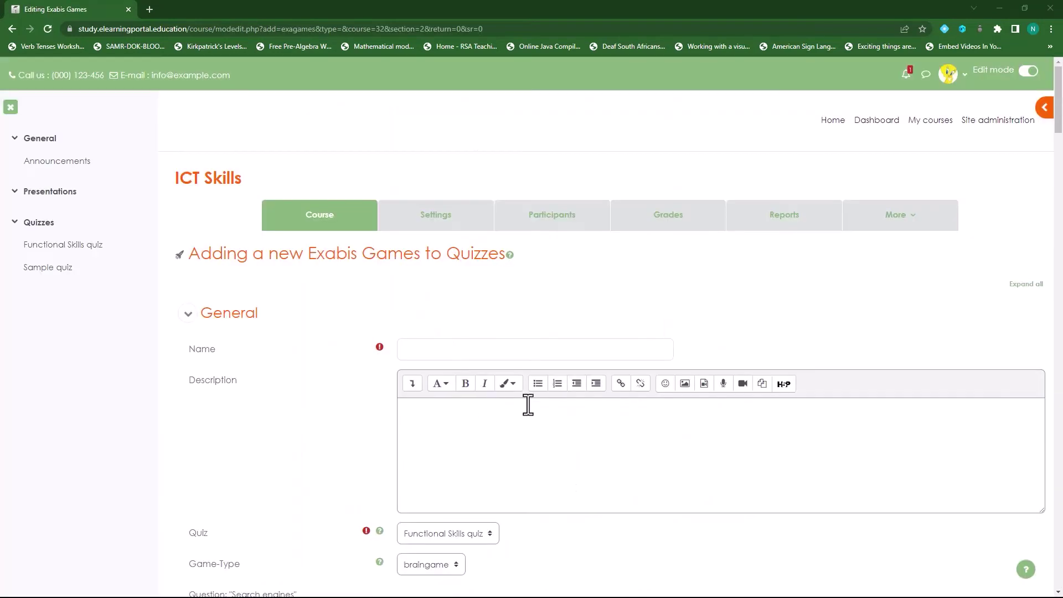
Link the Game-based Quiz activity to Sample quiz with braingame as the game type
{"action": "left_click", "coordinate": [444, 349]}
{"action": "scroll", "coordinate": [328, 387], "scroll_direction": "down", "scroll_amount": 2}
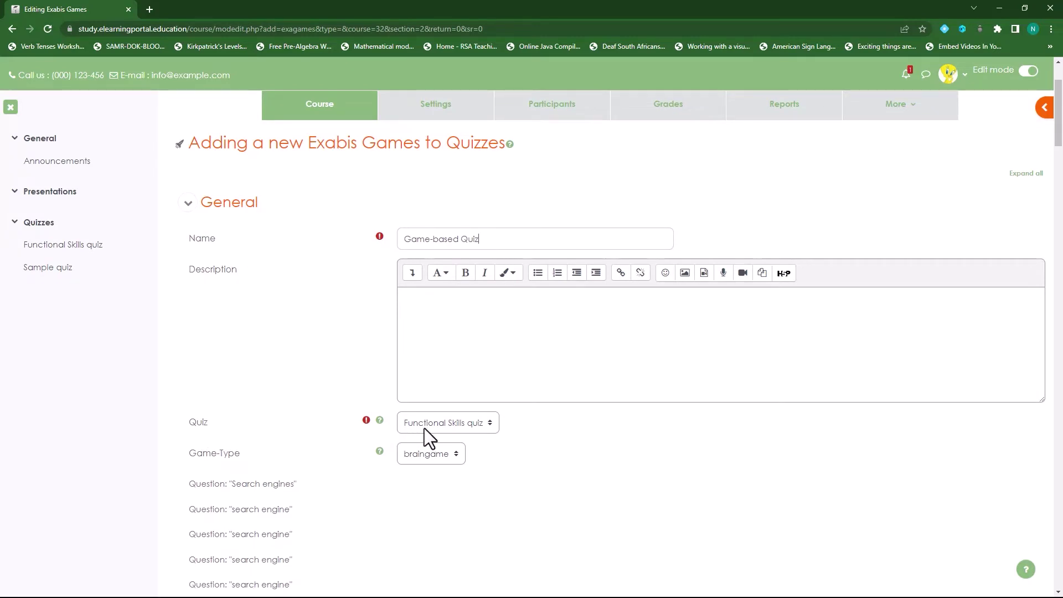
{"action": "left_click", "coordinate": [491, 423]}
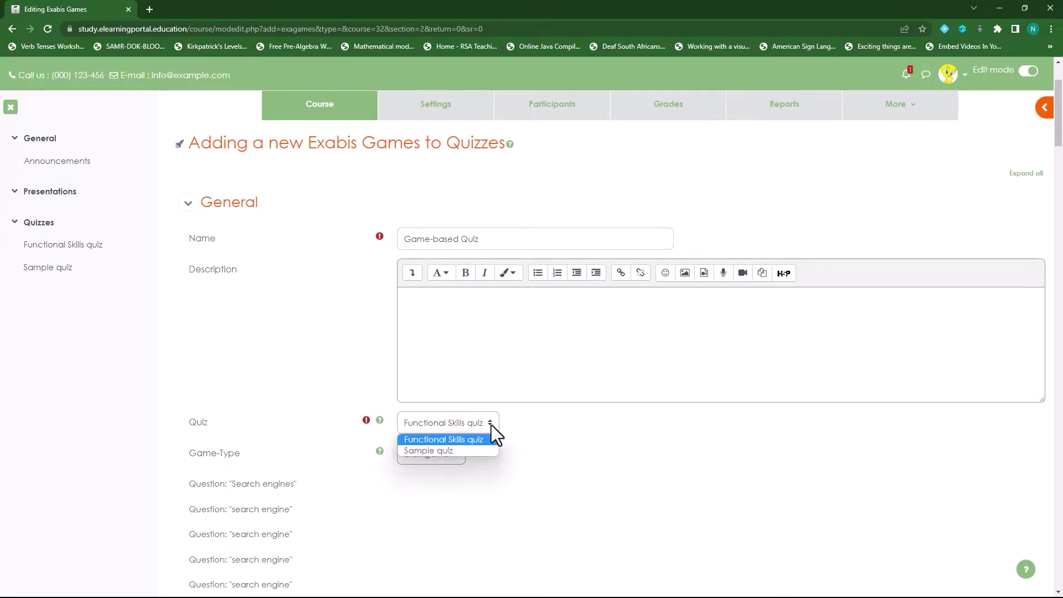
{"action": "left_click", "coordinate": [475, 452]}
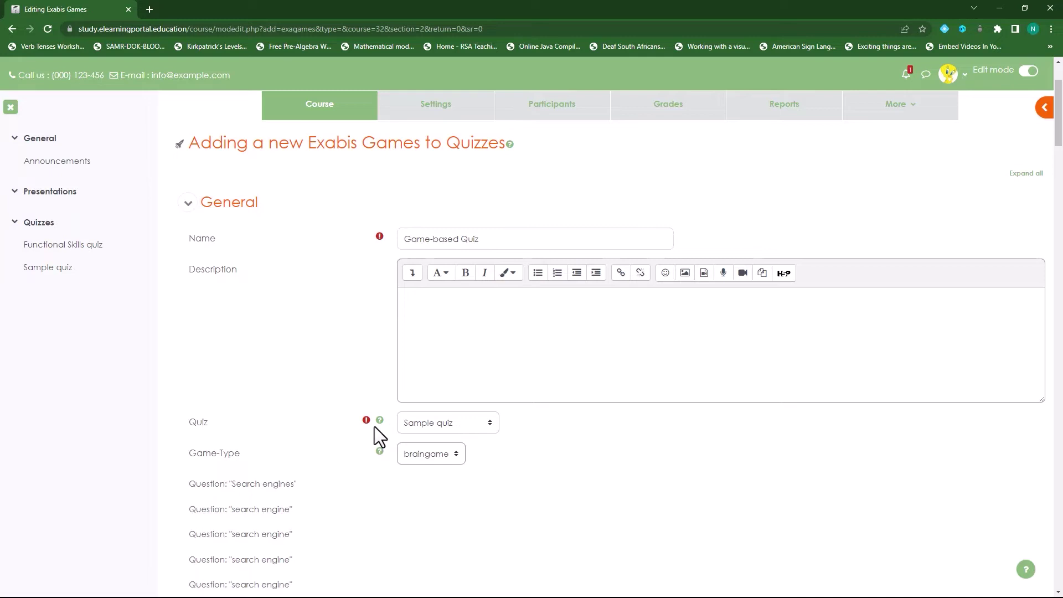
{"action": "scroll", "coordinate": [301, 393], "scroll_direction": "down", "scroll_amount": 4}
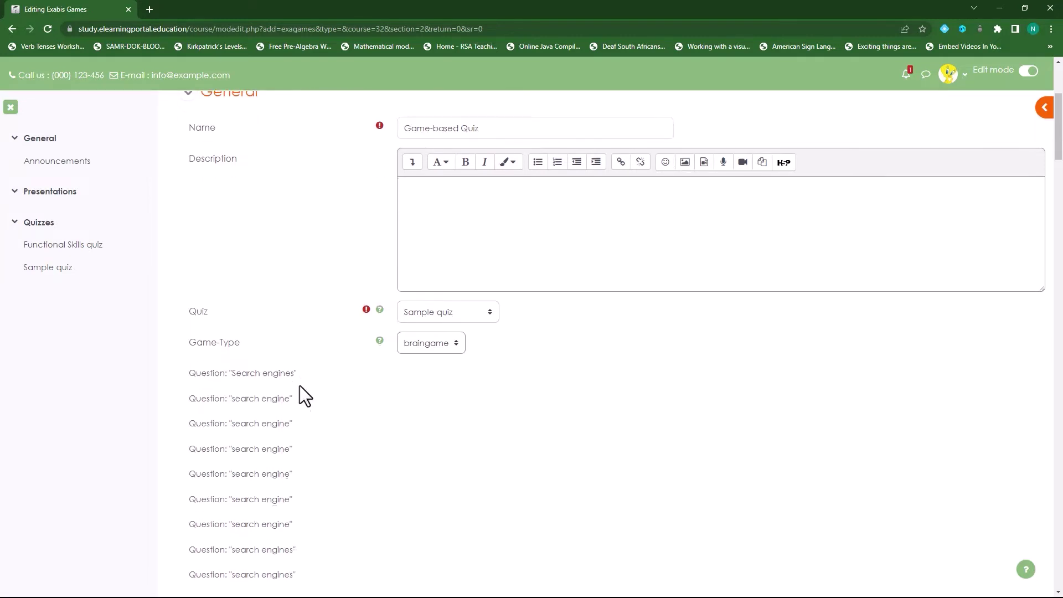
{"action": "scroll", "coordinate": [246, 398], "scroll_direction": "down", "scroll_amount": 2}
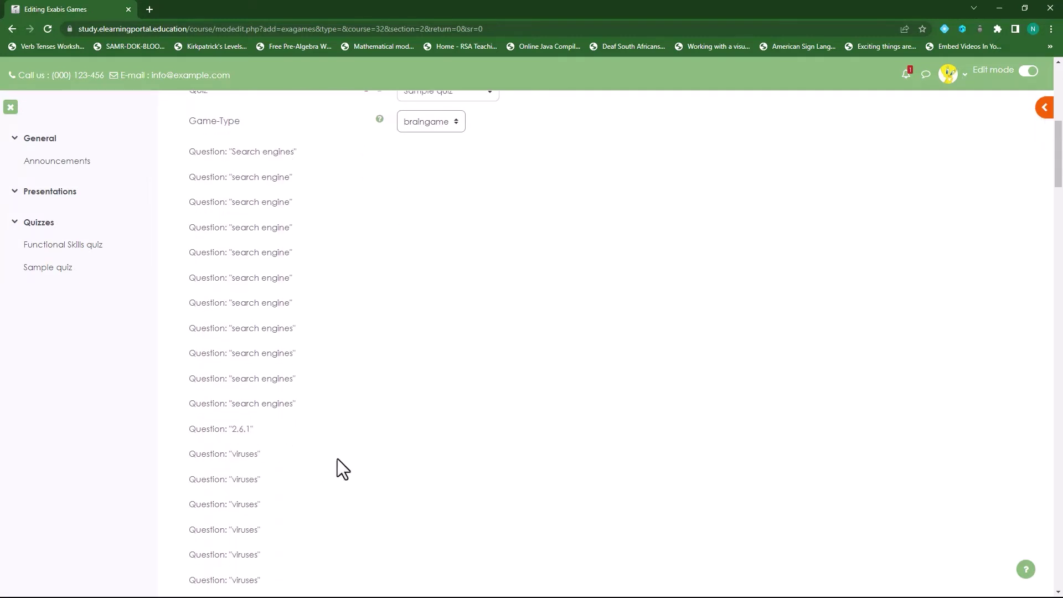
{"action": "scroll", "coordinate": [349, 462], "scroll_direction": "up", "scroll_amount": 6}
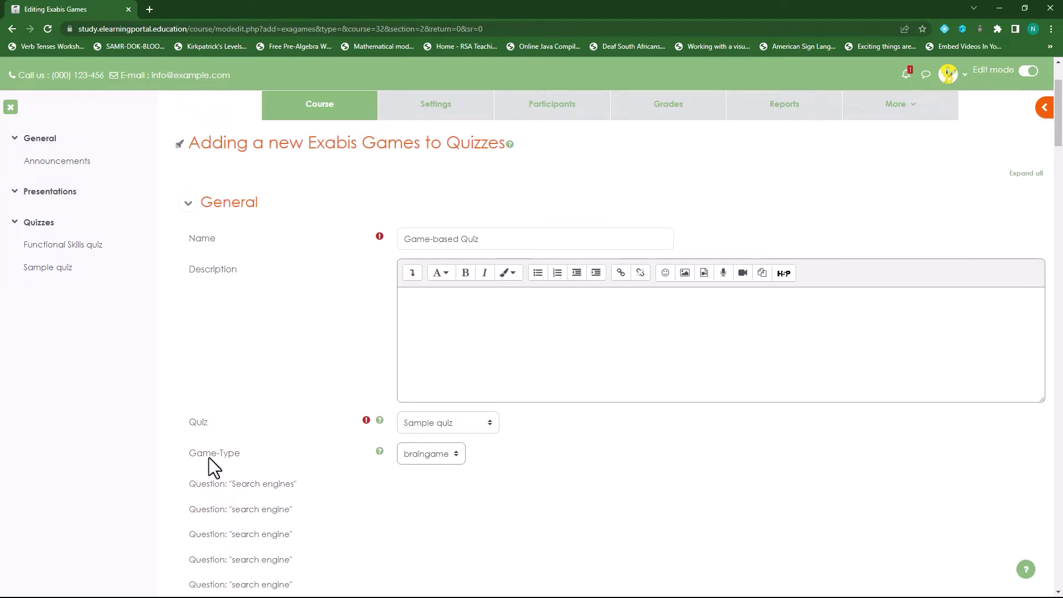
{"action": "left_click", "coordinate": [457, 456]}
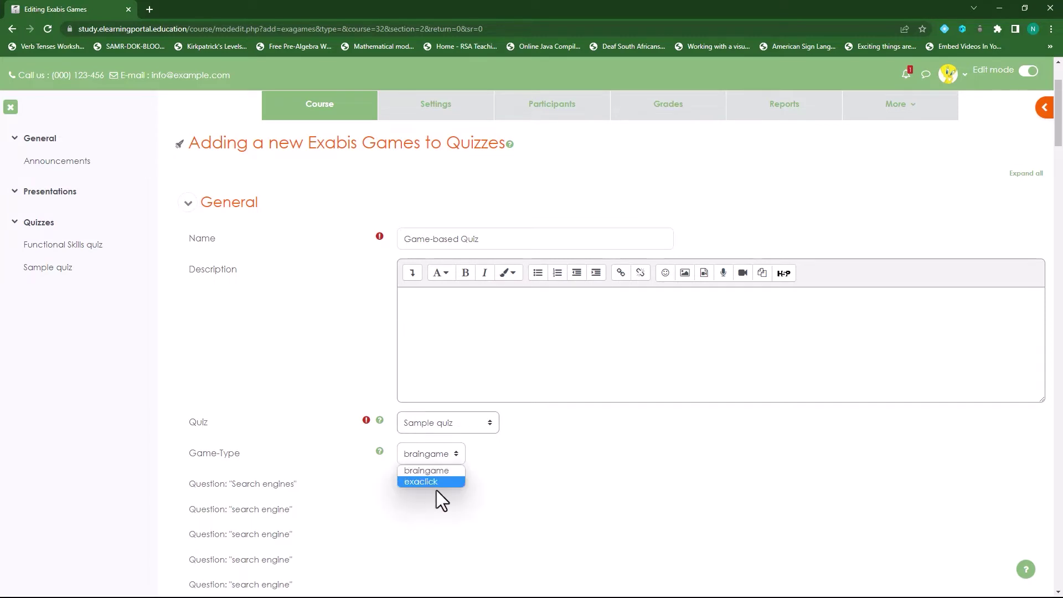
{"action": "left_click", "coordinate": [534, 466]}
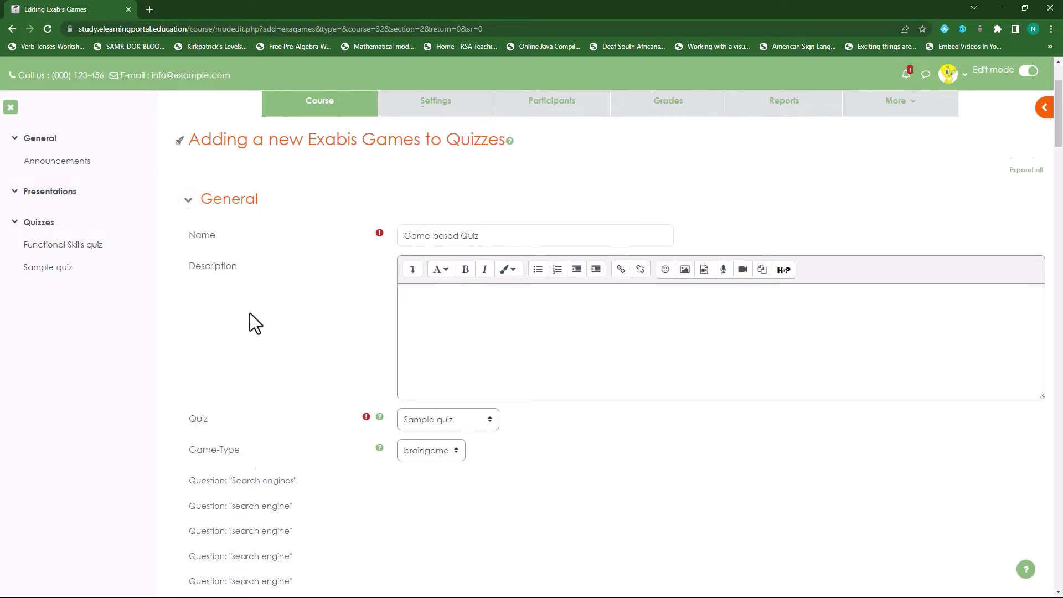
Keep manual activity completion and save the new Exabis Games activity
{"action": "scroll", "coordinate": [321, 336], "scroll_direction": "down", "scroll_amount": 12}
{"action": "scroll", "coordinate": [321, 337], "scroll_direction": "down", "scroll_amount": 15}
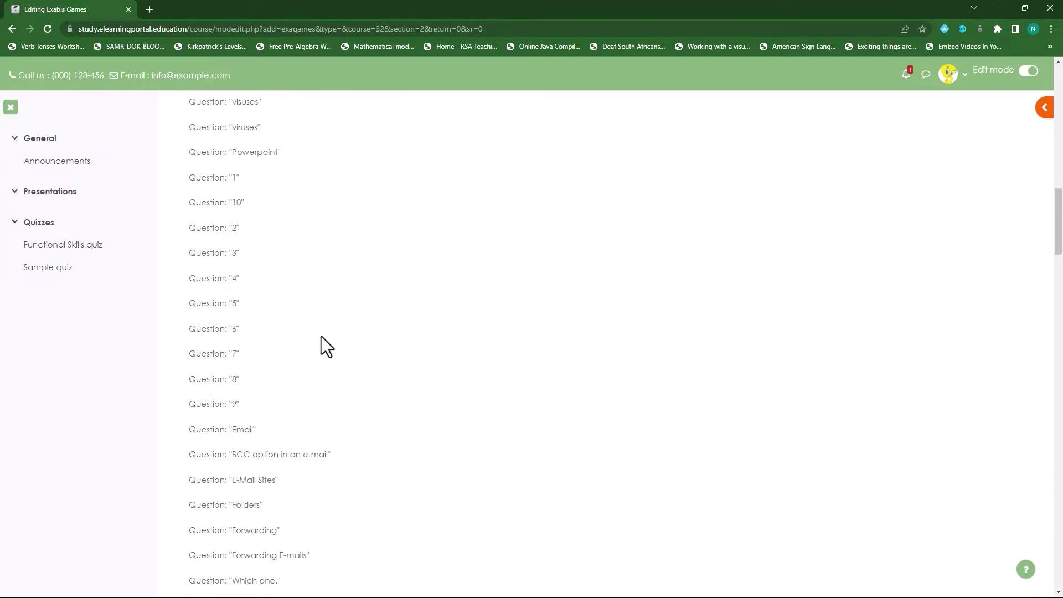
{"action": "scroll", "coordinate": [321, 337], "scroll_direction": "down", "scroll_amount": 15}
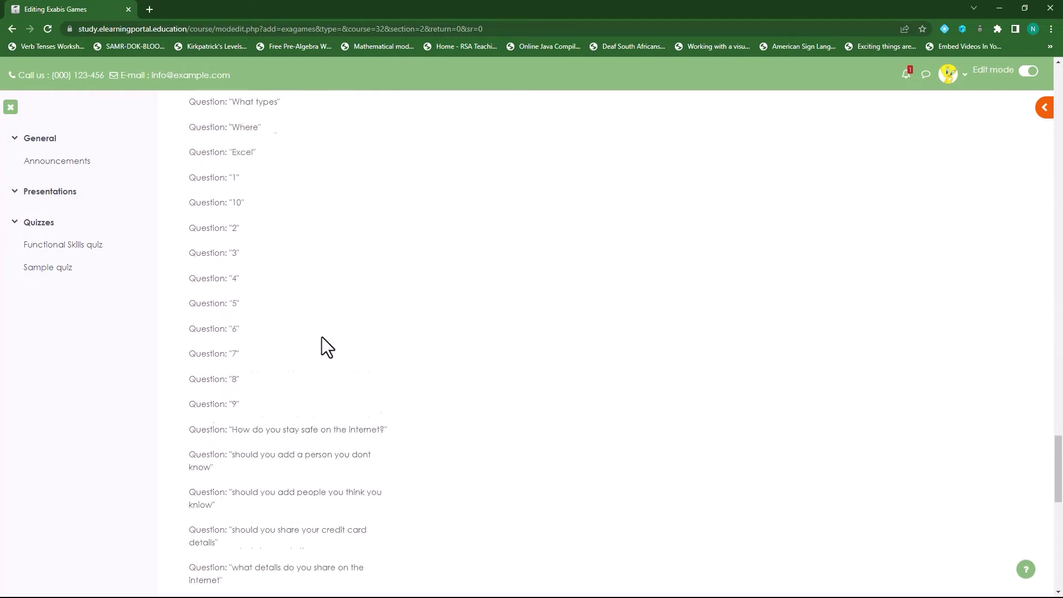
{"action": "scroll", "coordinate": [372, 337], "scroll_direction": "up", "scroll_amount": 1}
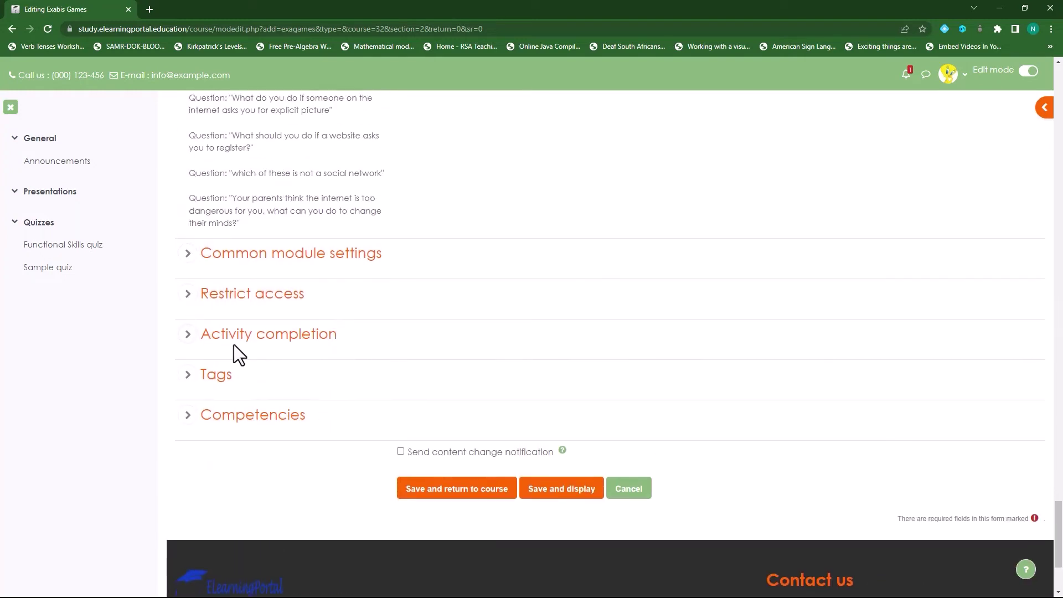
{"action": "left_click", "coordinate": [258, 335]}
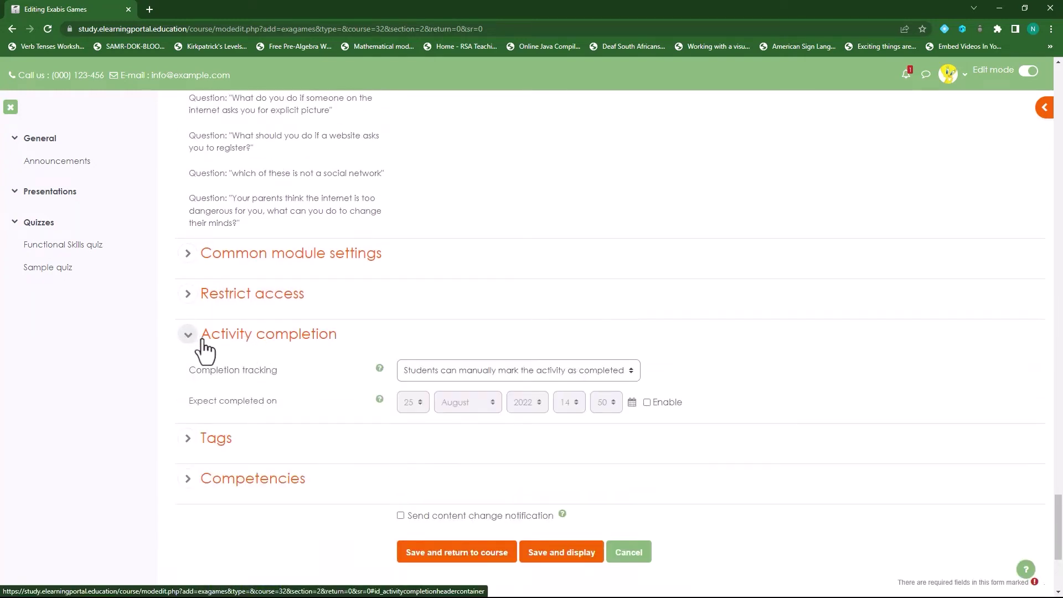
{"action": "left_click", "coordinate": [452, 374]}
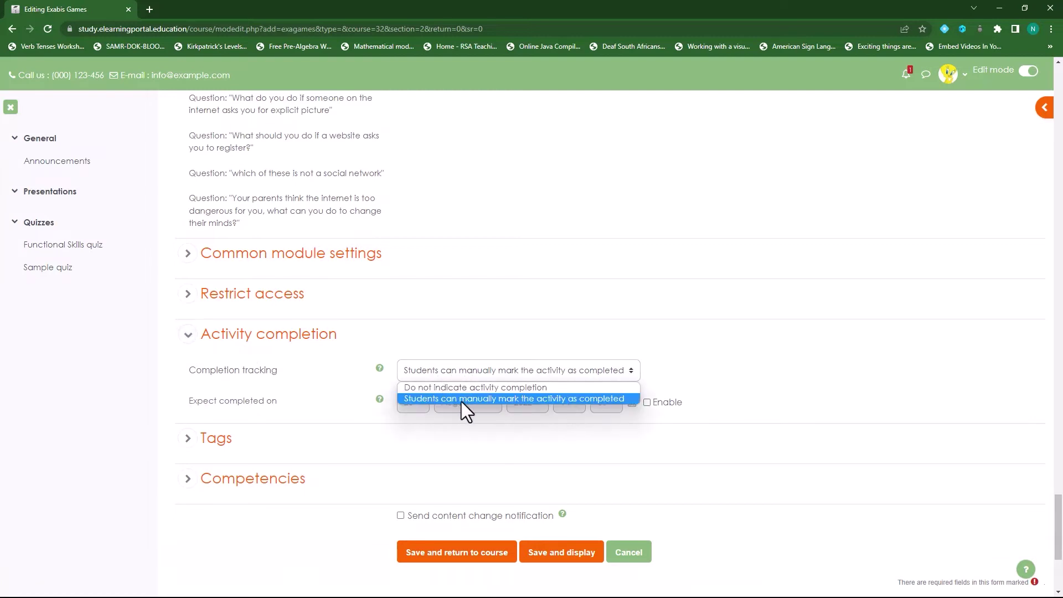
{"action": "left_click", "coordinate": [460, 401]}
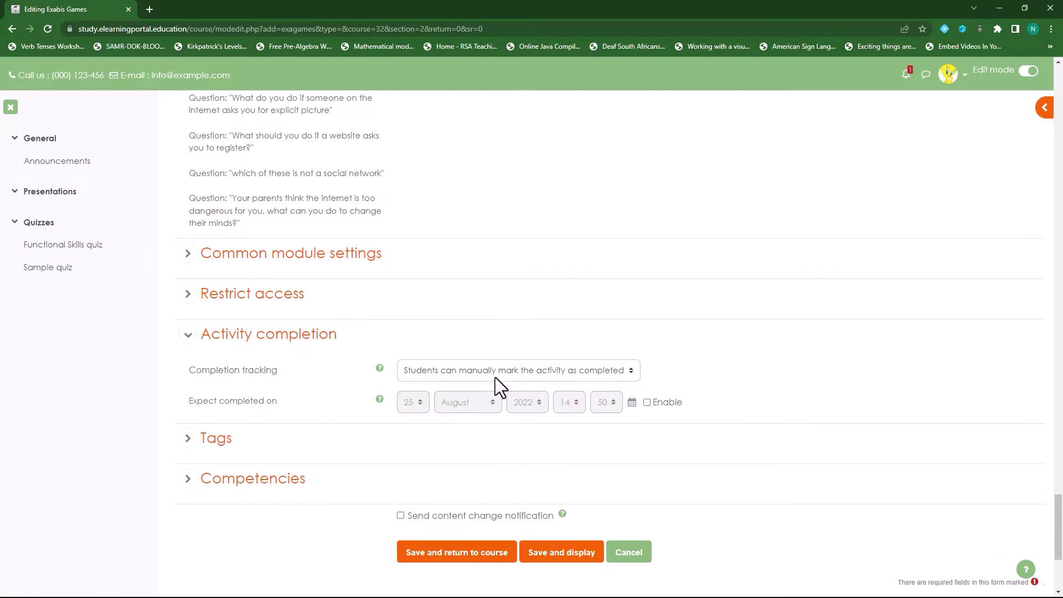
{"action": "scroll", "coordinate": [332, 421], "scroll_direction": "down", "scroll_amount": 1}
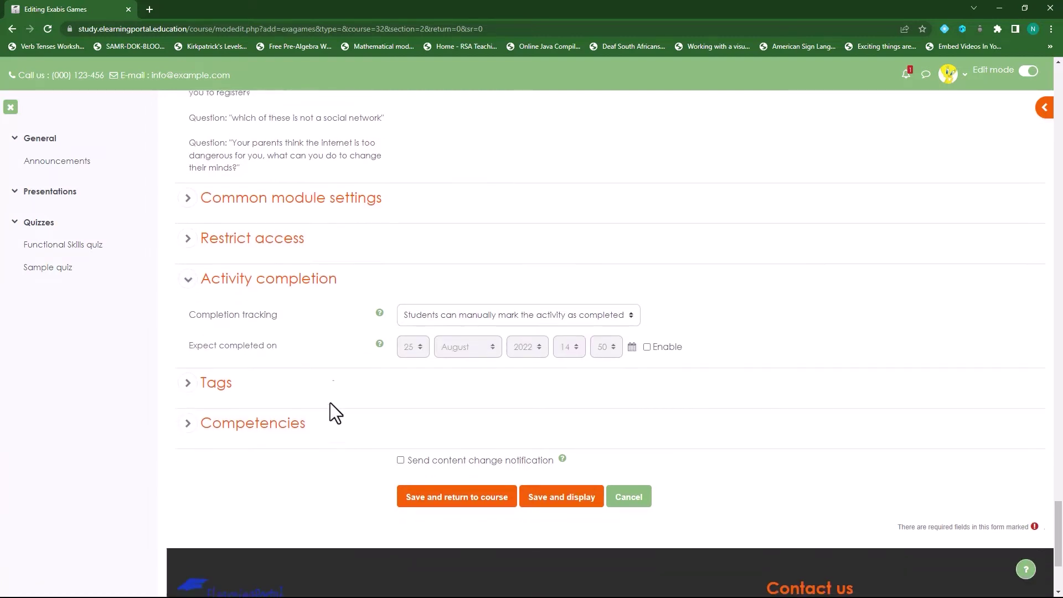
{"action": "left_click", "coordinate": [564, 501]}
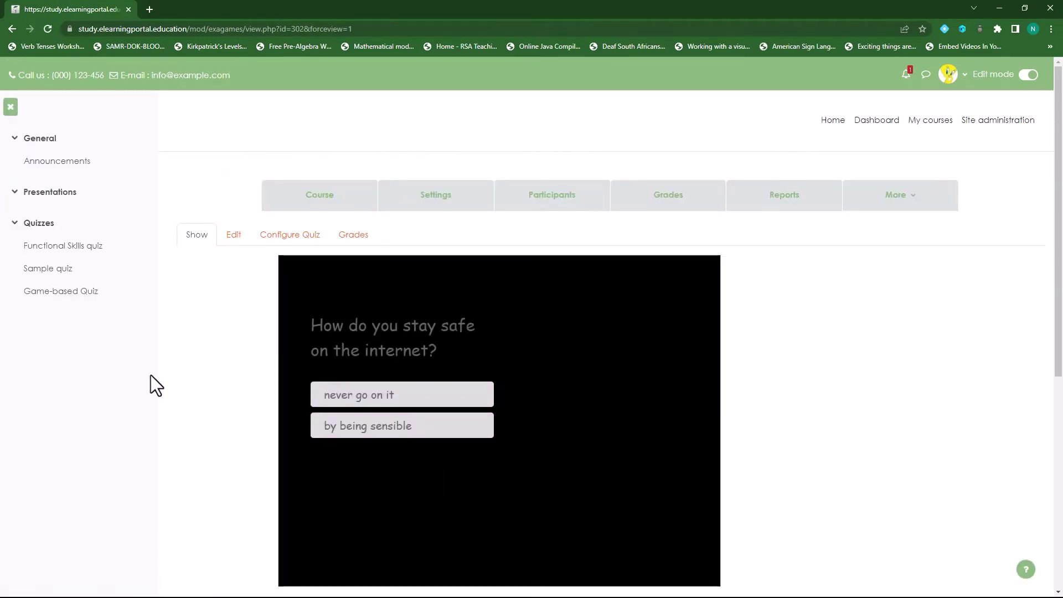
Scroll the Game-based Quiz page to view the Superbrain "Size Matters!" start screen
{"action": "scroll", "coordinate": [177, 397], "scroll_direction": "down", "scroll_amount": 2}
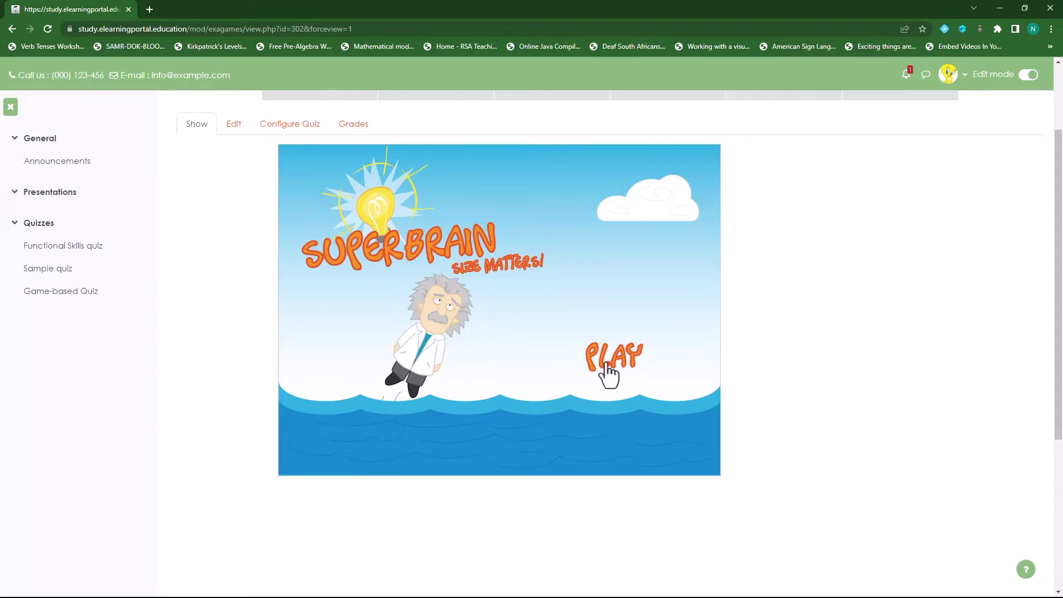
{"action": "scroll", "coordinate": [859, 415], "scroll_direction": "up", "scroll_amount": 1}
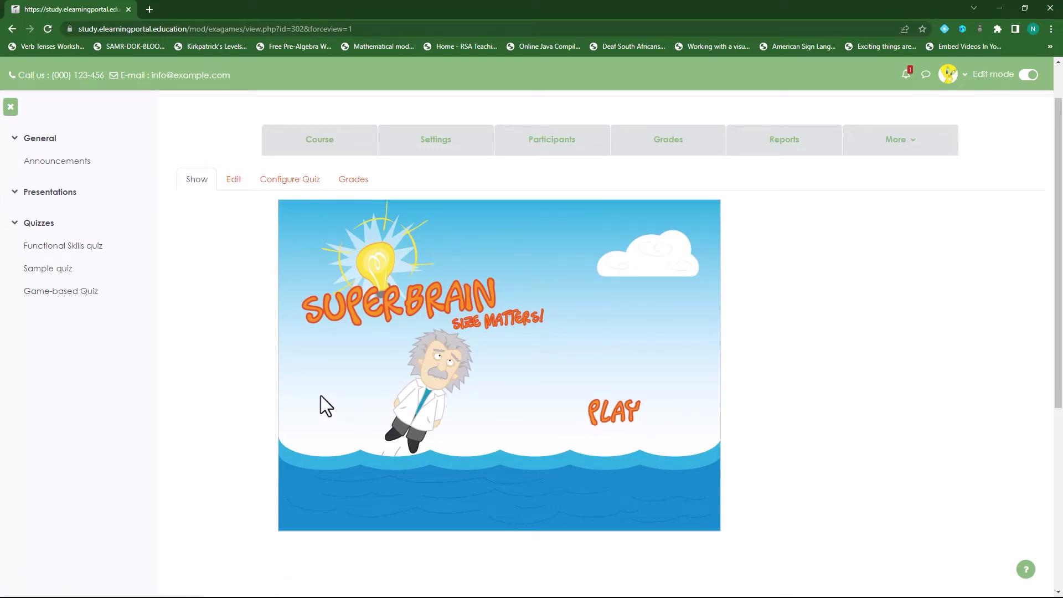
Open the Game-based Quiz settings form and scroll through its options
{"action": "left_click", "coordinate": [235, 181]}
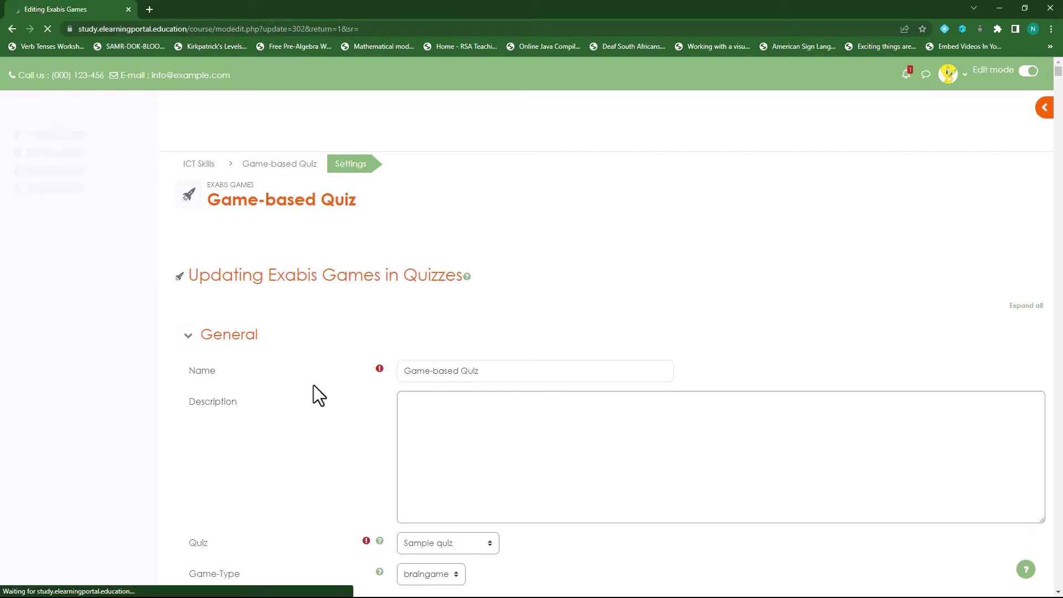
{"action": "scroll", "coordinate": [314, 359], "scroll_direction": "down", "scroll_amount": 2}
{"action": "scroll", "coordinate": [334, 536], "scroll_direction": "down", "scroll_amount": 2}
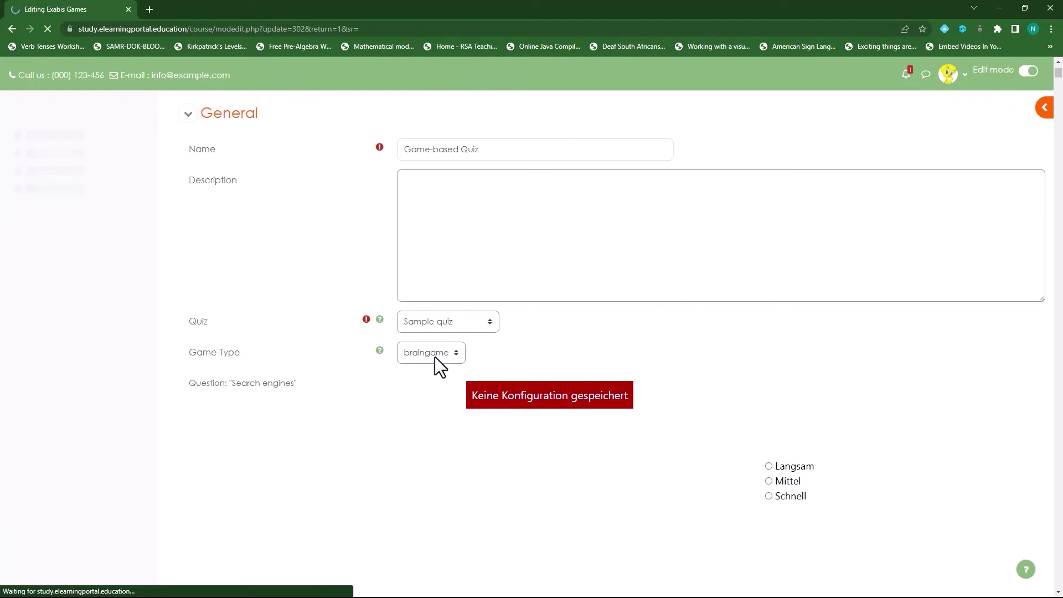
{"action": "scroll", "coordinate": [384, 410], "scroll_direction": "down", "scroll_amount": 10}
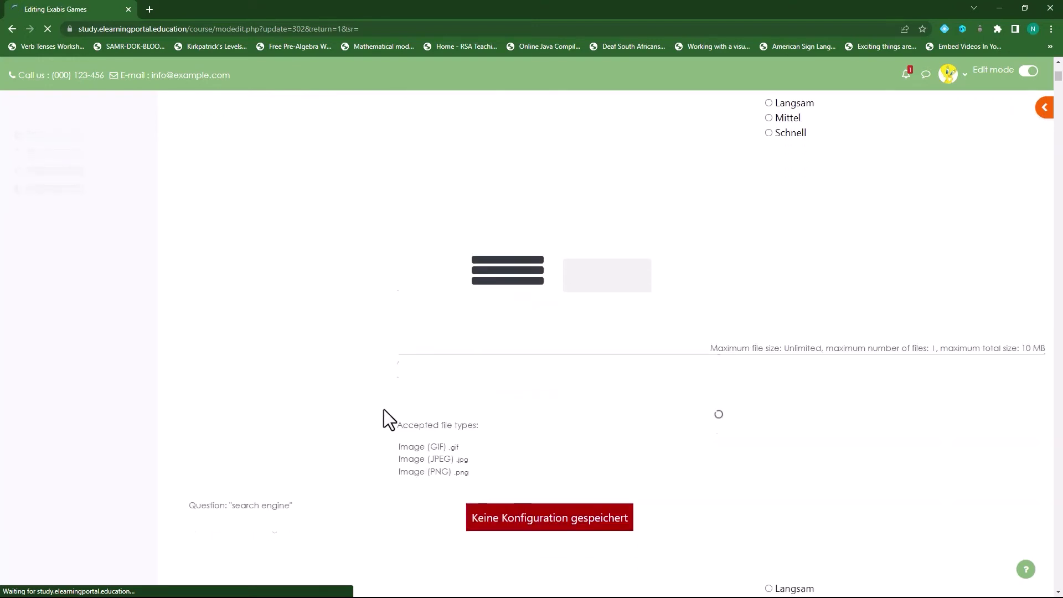
{"action": "scroll", "coordinate": [449, 375], "scroll_direction": "down", "scroll_amount": 15}
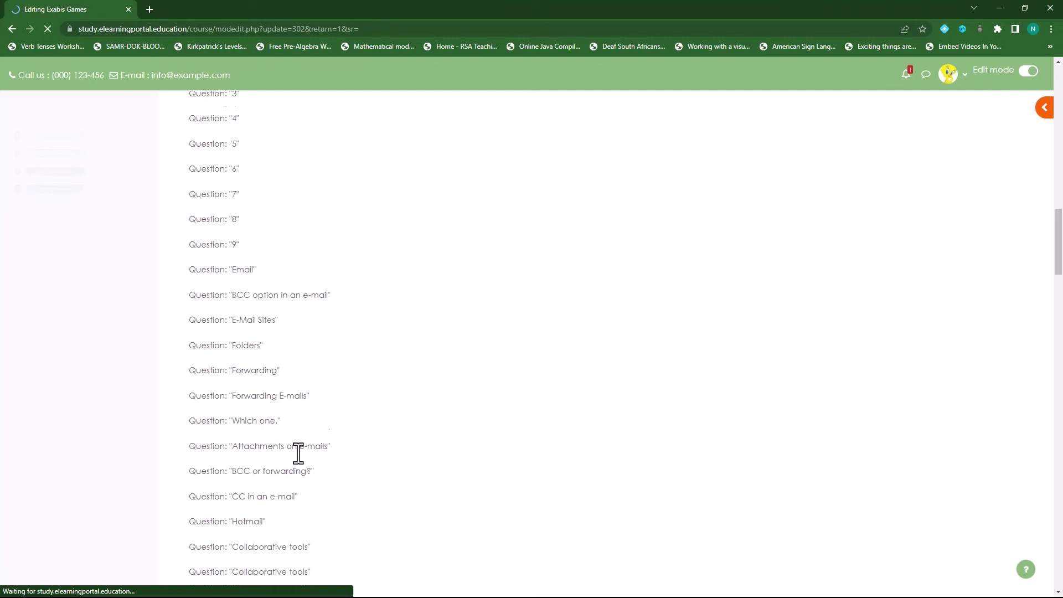
{"action": "scroll", "coordinate": [422, 446], "scroll_direction": "down", "scroll_amount": 20}
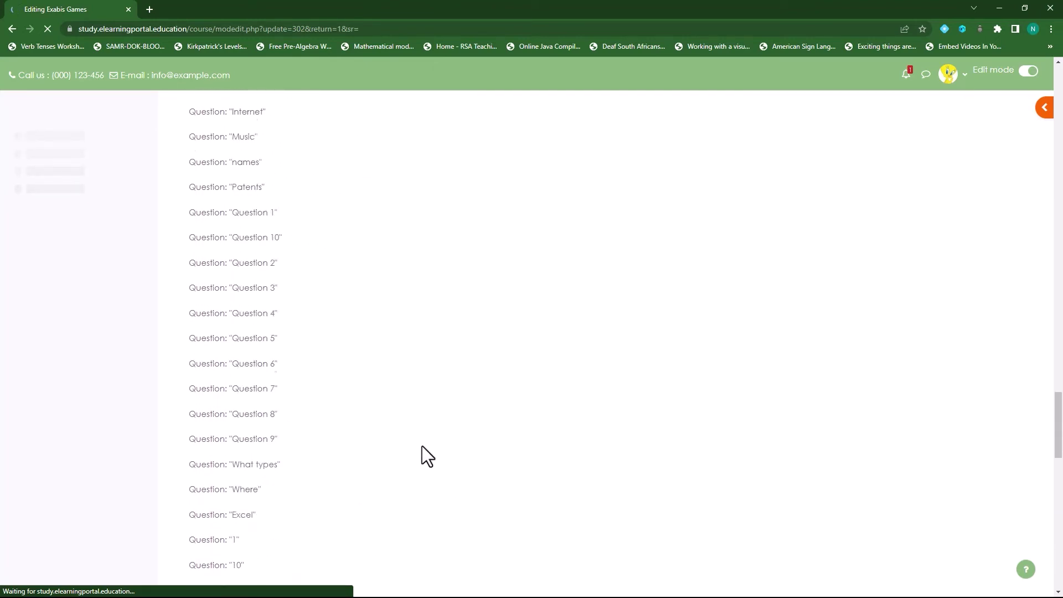
{"action": "scroll", "coordinate": [422, 447], "scroll_direction": "down", "scroll_amount": 10}
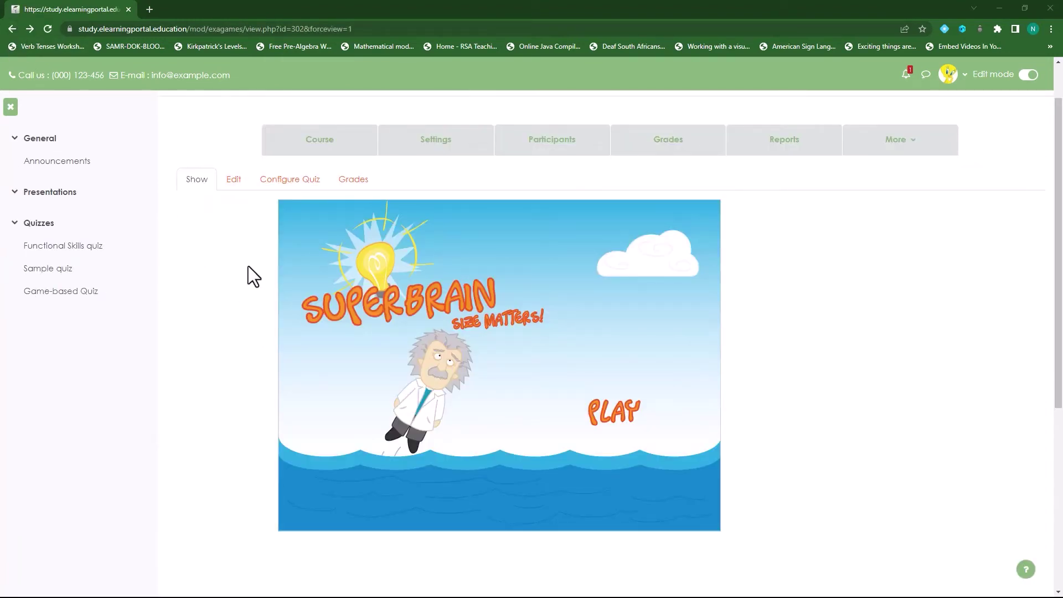
Review Sample quiz's question list via Configure Quiz, glancing at the Add options
{"action": "left_click", "coordinate": [287, 182]}
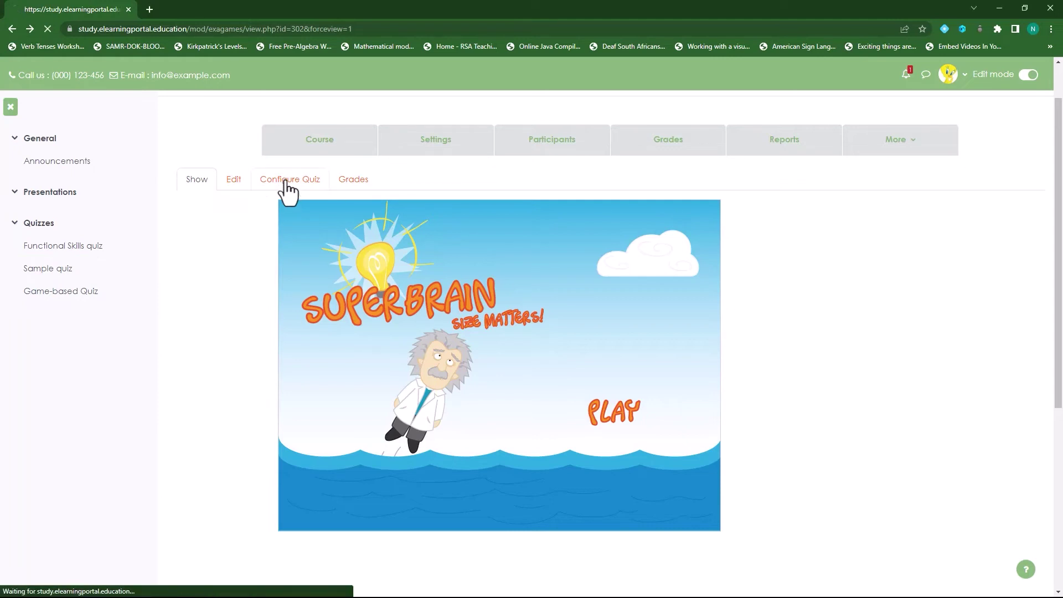
{"action": "scroll", "coordinate": [680, 403], "scroll_direction": "down", "scroll_amount": 5}
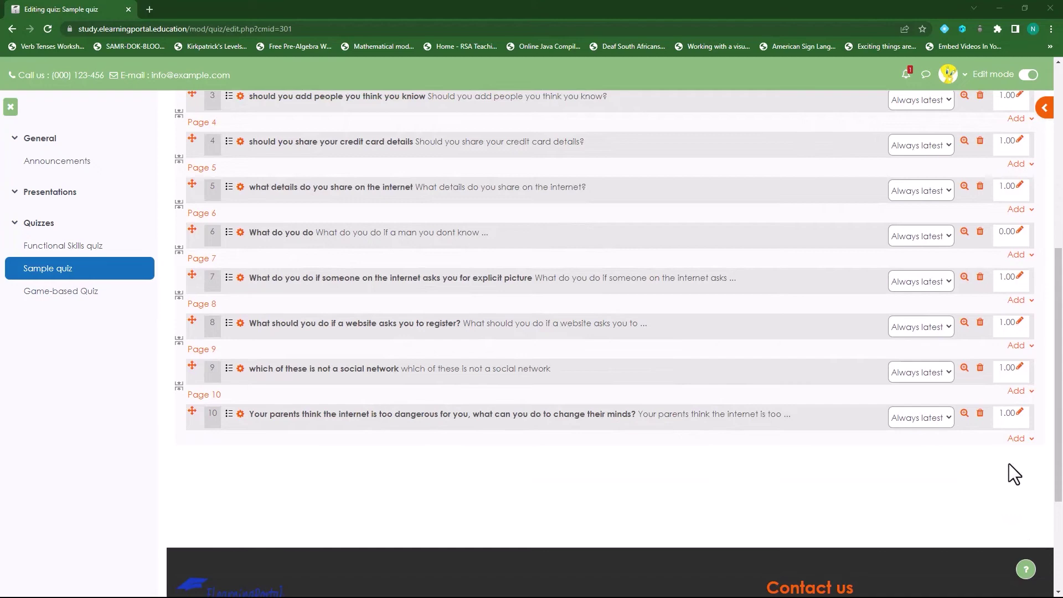
{"action": "left_click", "coordinate": [1028, 440]}
{"action": "left_click", "coordinate": [769, 504]}
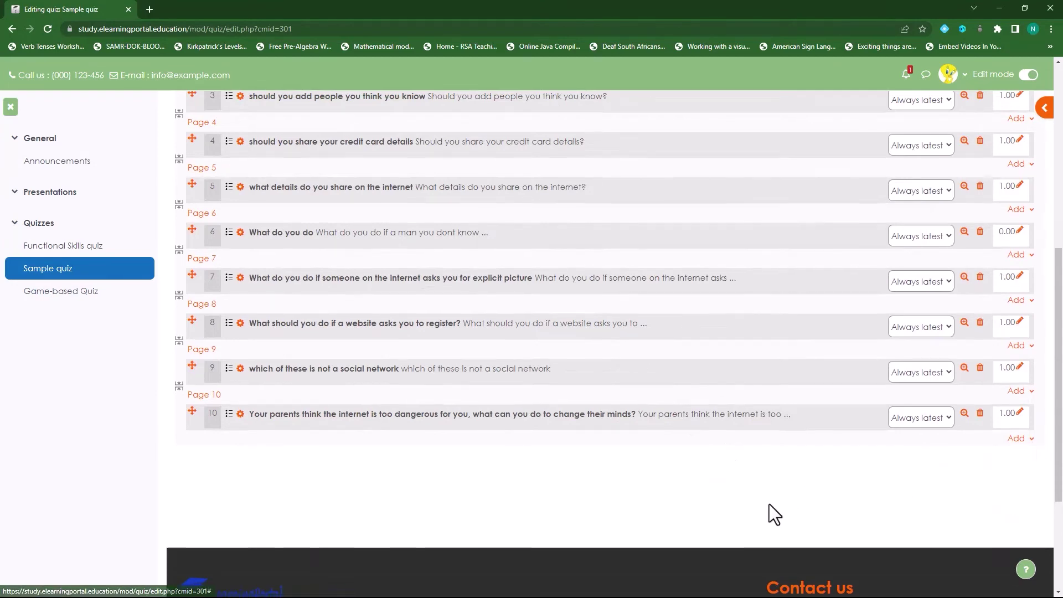
{"action": "scroll", "coordinate": [769, 503], "scroll_direction": "up", "scroll_amount": 7}
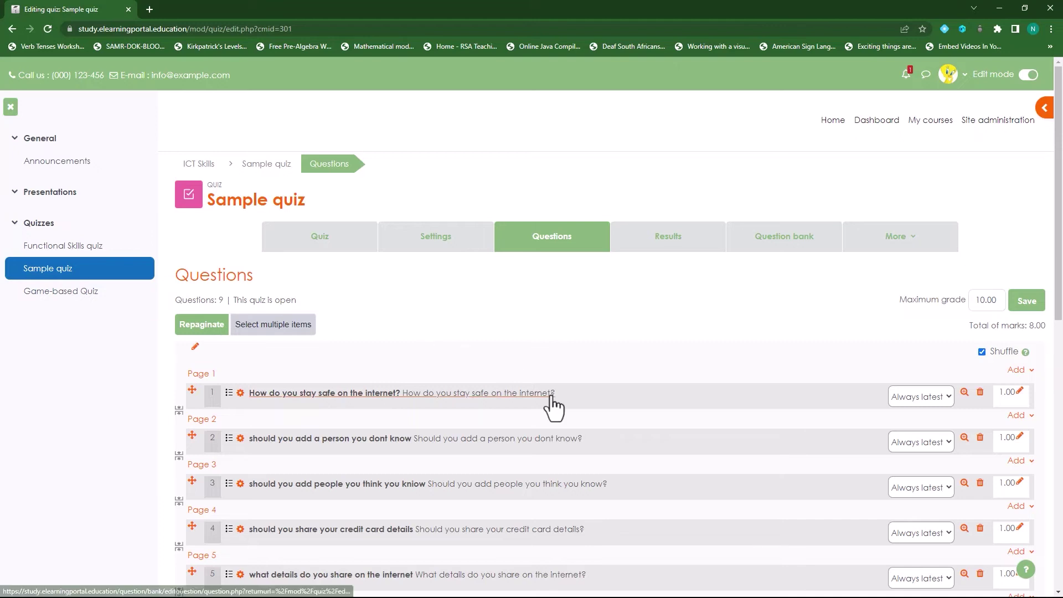
{"action": "scroll", "coordinate": [550, 394], "scroll_direction": "down", "scroll_amount": 2}
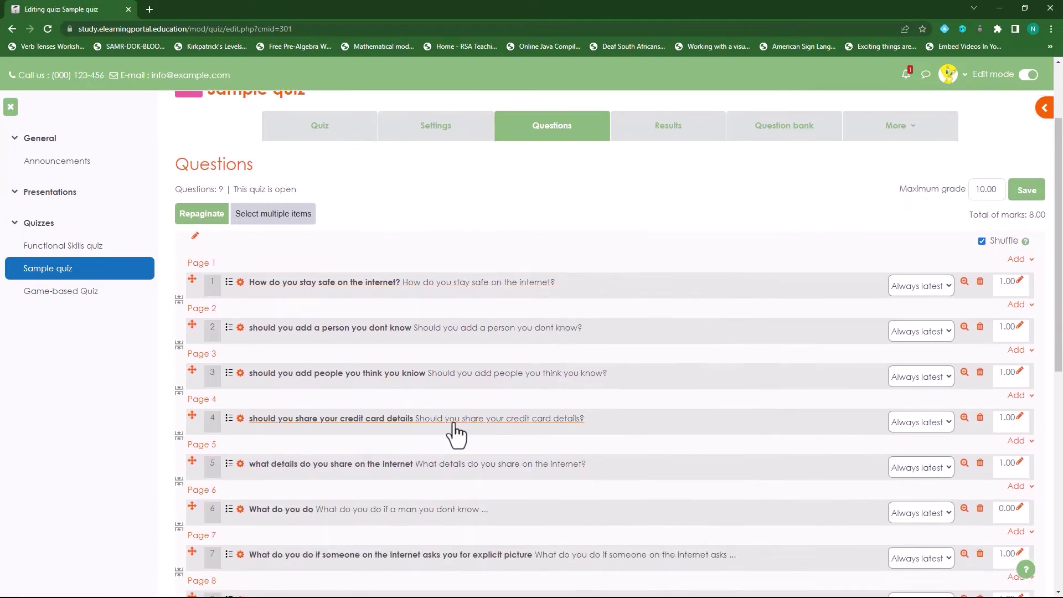
{"action": "scroll", "coordinate": [448, 429], "scroll_direction": "up", "scroll_amount": 2}
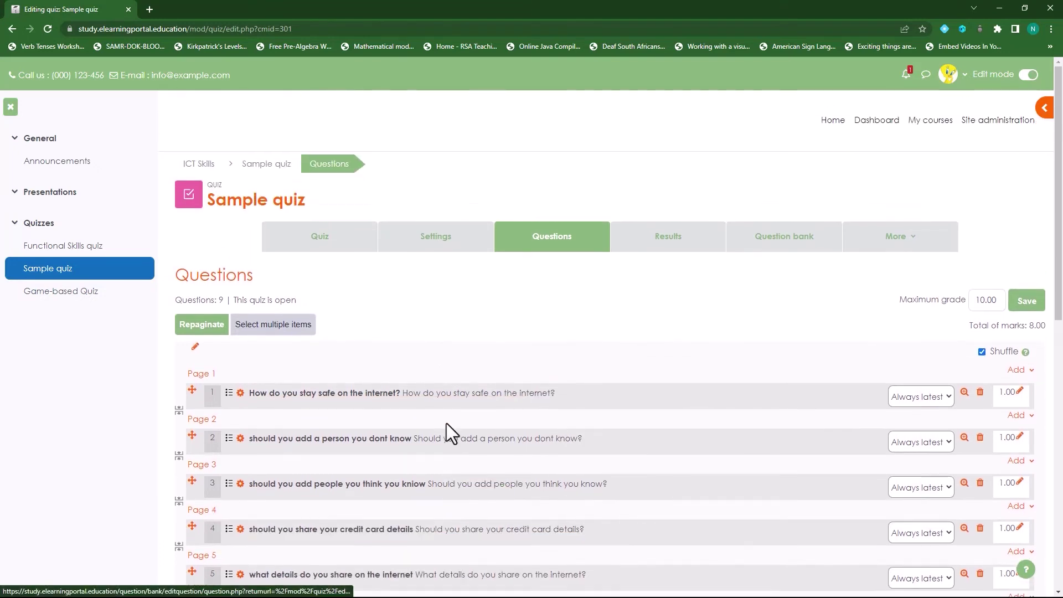
Go through the Sample quiz overview back to the Game-based Quiz's Superbrain title screen
{"action": "left_click", "coordinate": [265, 163]}
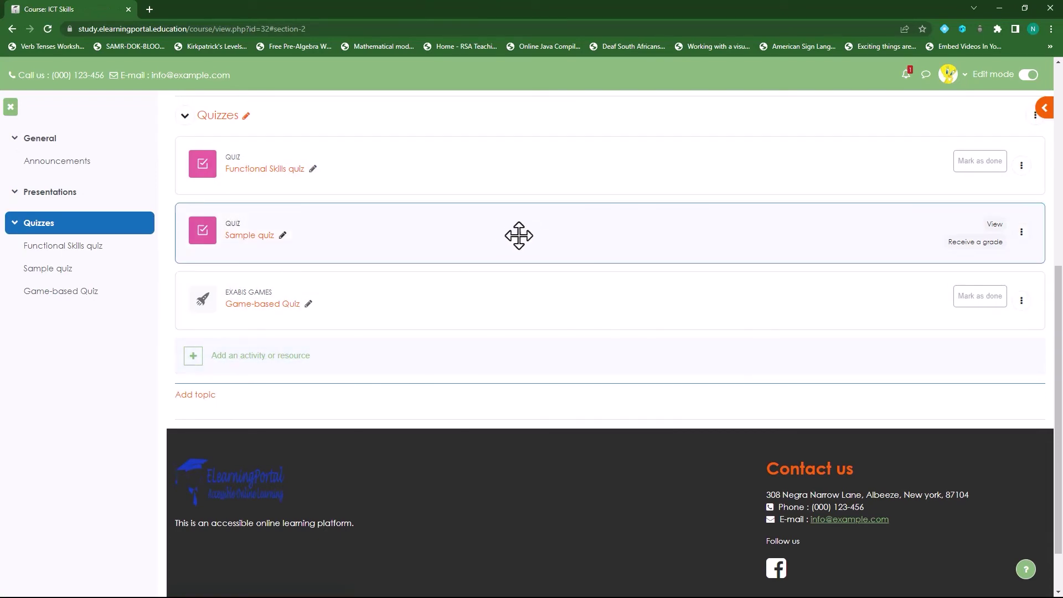
{"action": "left_click", "coordinate": [256, 306]}
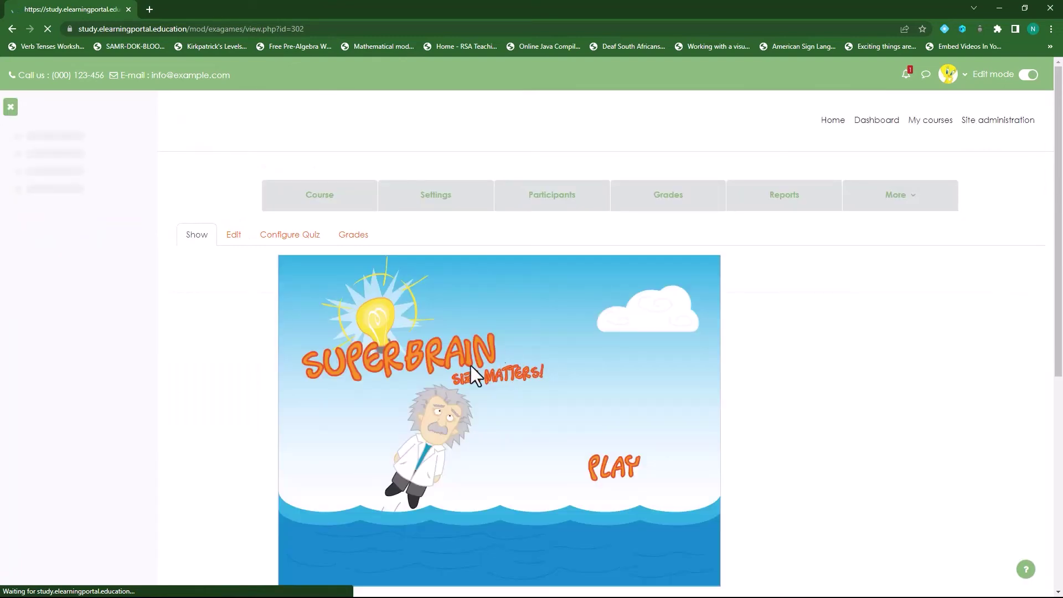
{"action": "scroll", "coordinate": [825, 433], "scroll_direction": "down", "scroll_amount": 1}
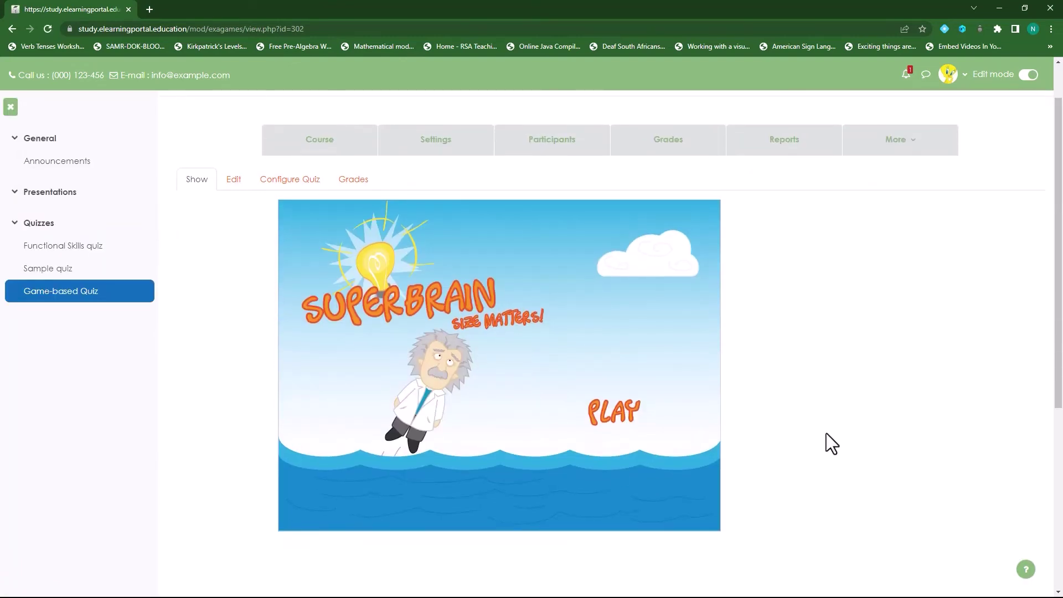
Start the Superbrain game and answer the stranger and known-people questions
{"action": "left_click", "coordinate": [609, 418]}
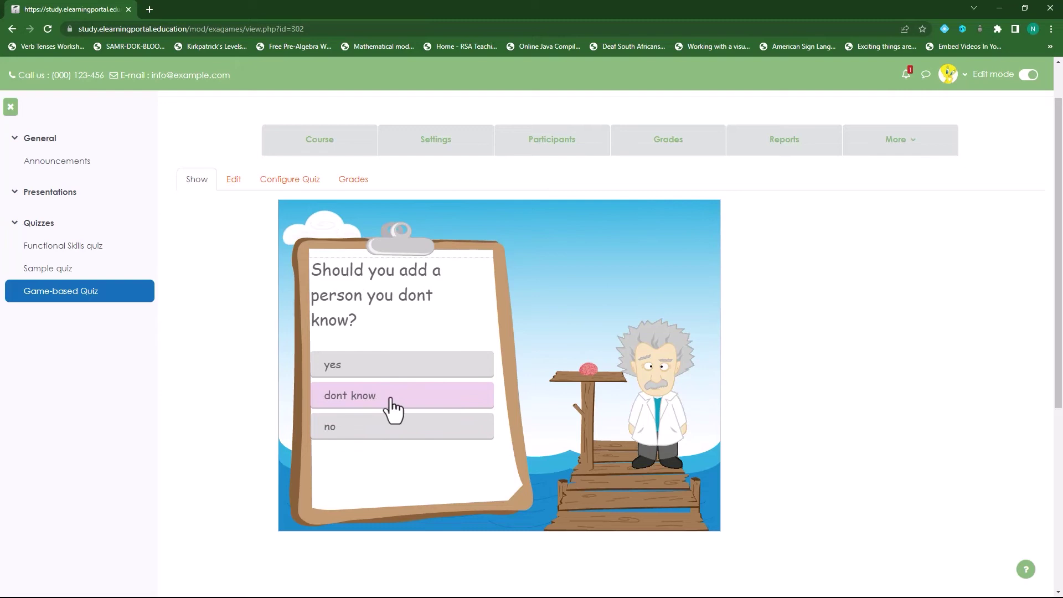
{"action": "left_click", "coordinate": [381, 421]}
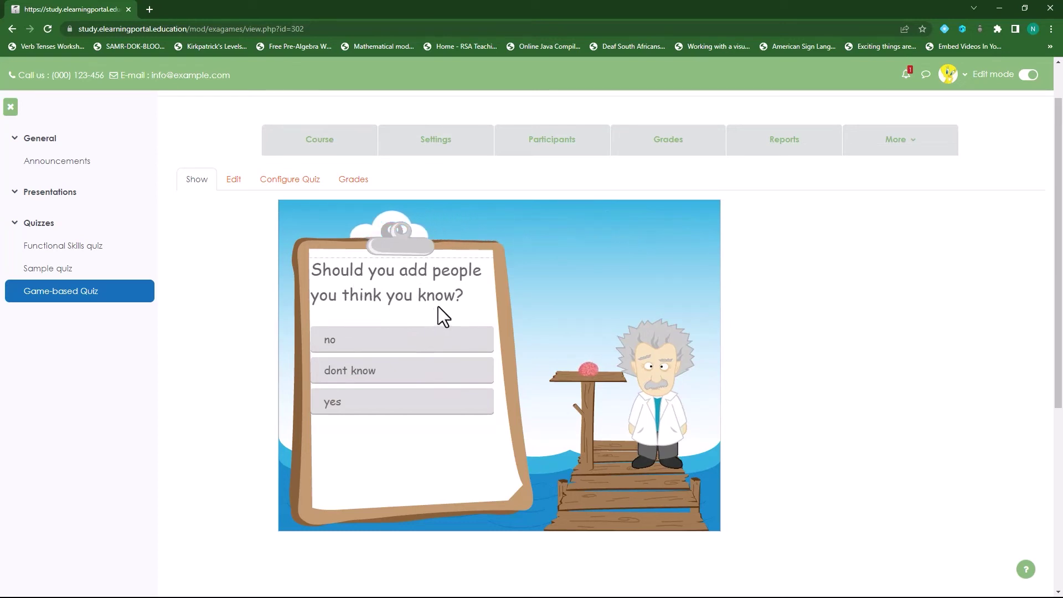
{"action": "left_click", "coordinate": [399, 407]}
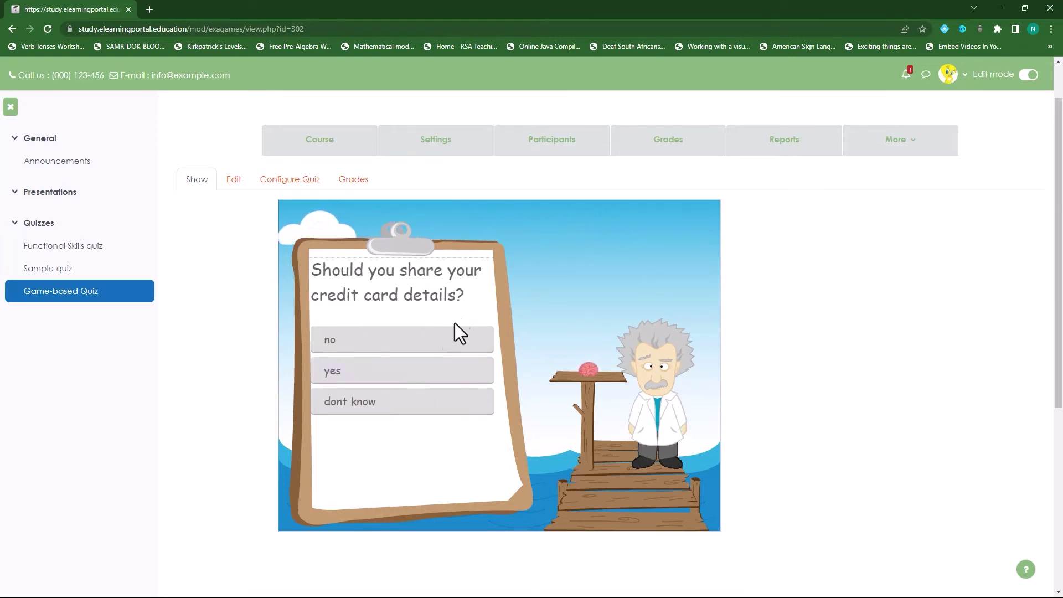
Answer the remaining Superbrain questions, ending with 'swag' as not a social network, reaching 33.33 points
{"action": "left_click", "coordinate": [356, 348]}
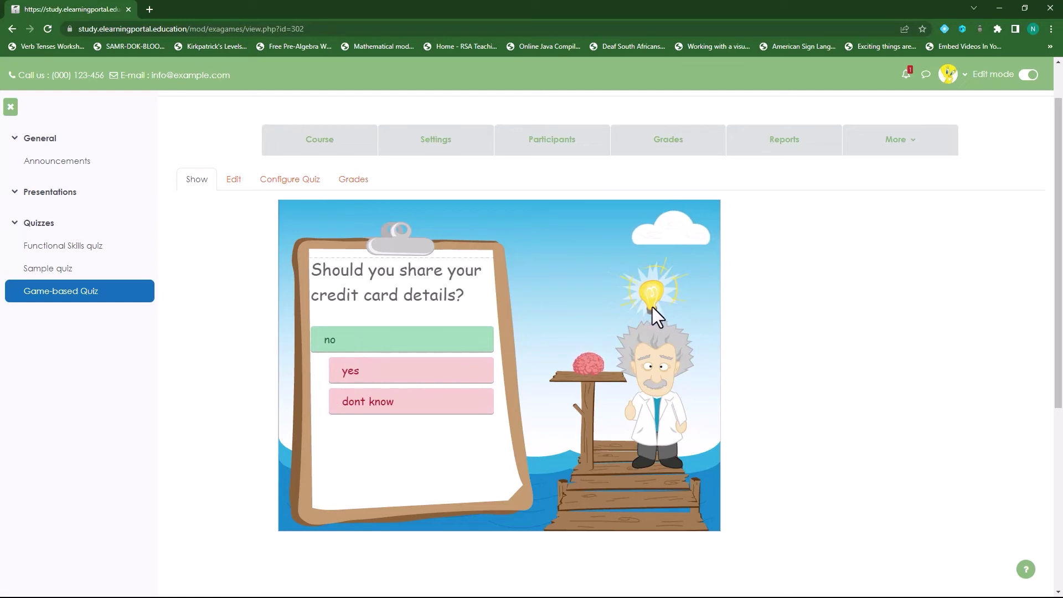
{"action": "left_click", "coordinate": [602, 368]}
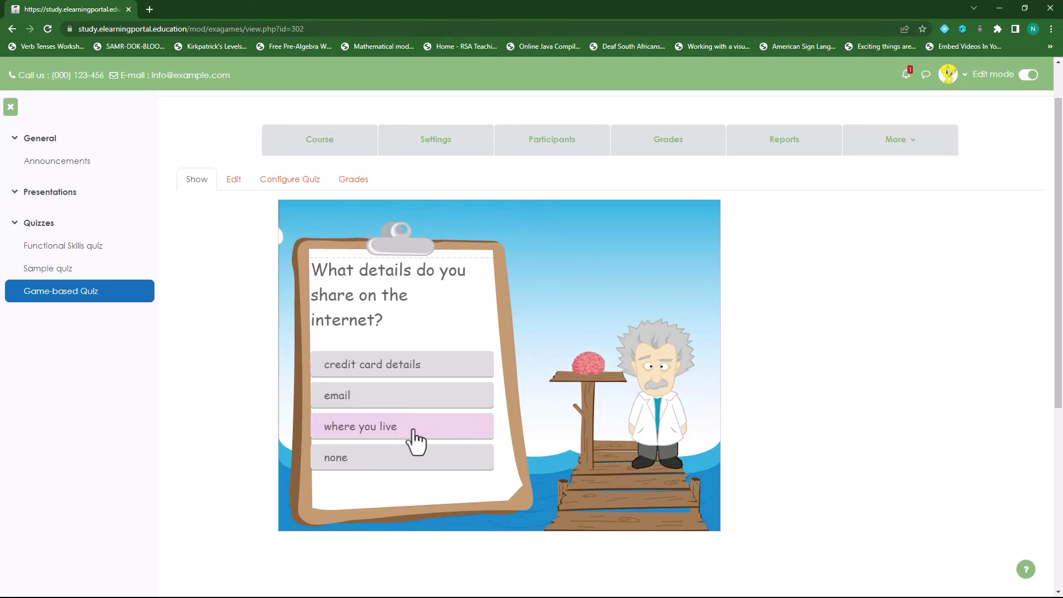
{"action": "left_click", "coordinate": [363, 470]}
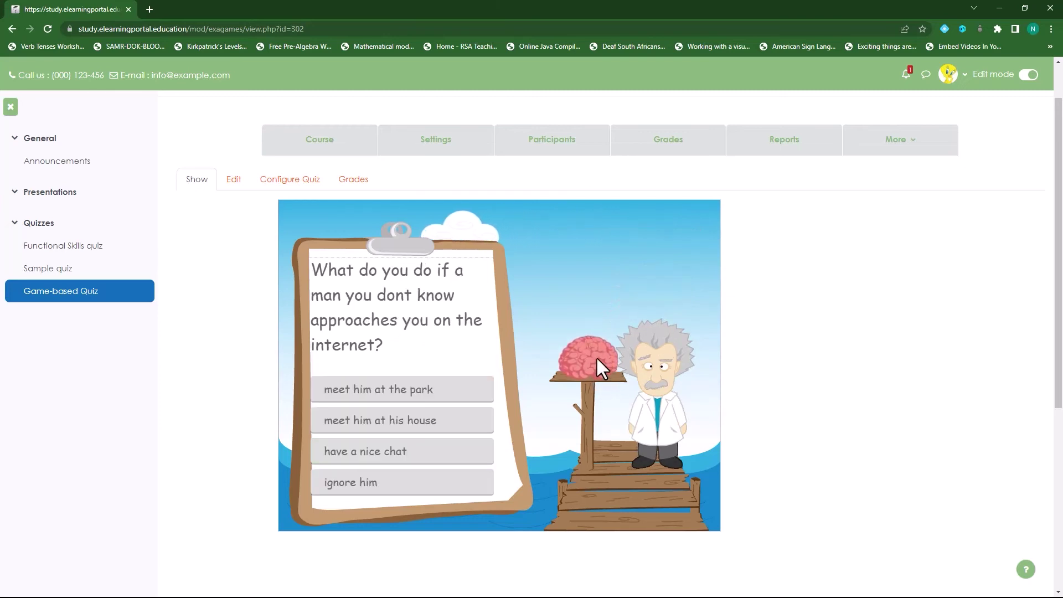
{"action": "left_click", "coordinate": [371, 454]}
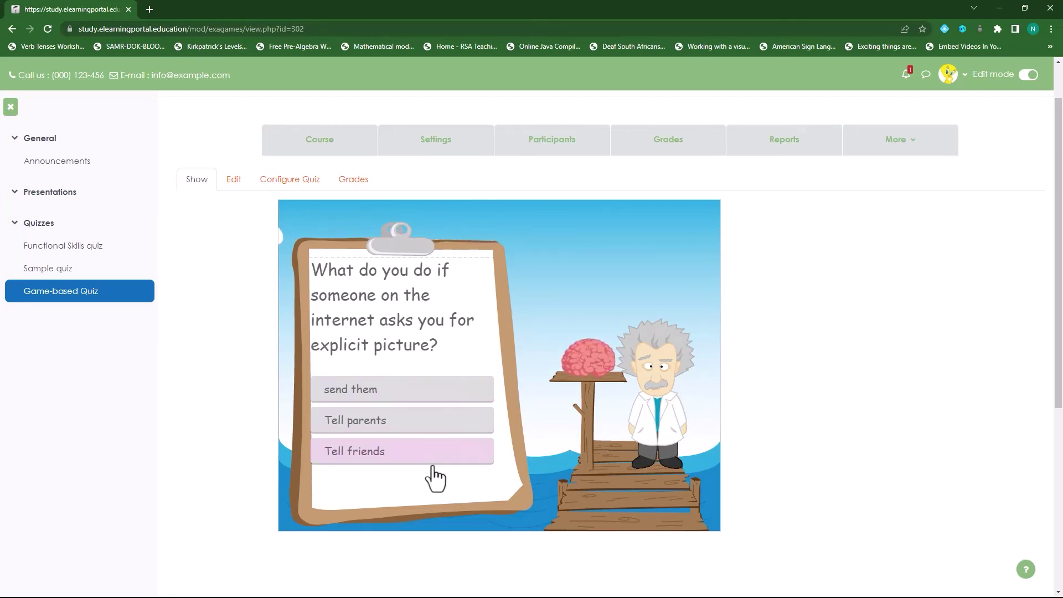
{"action": "left_click", "coordinate": [357, 426]}
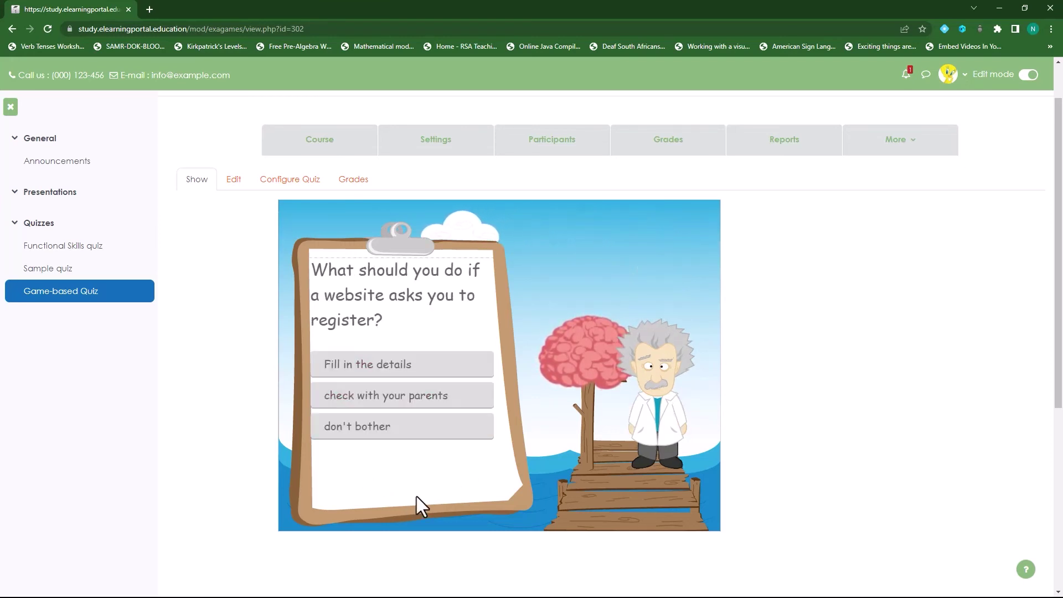
{"action": "left_click", "coordinate": [381, 441]}
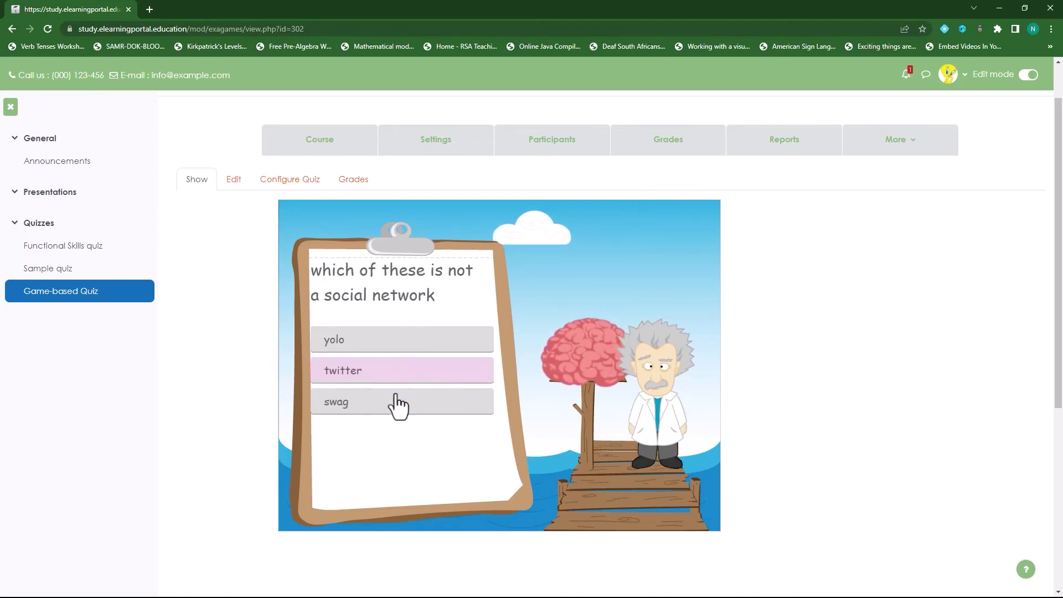
{"action": "left_click", "coordinate": [391, 407]}
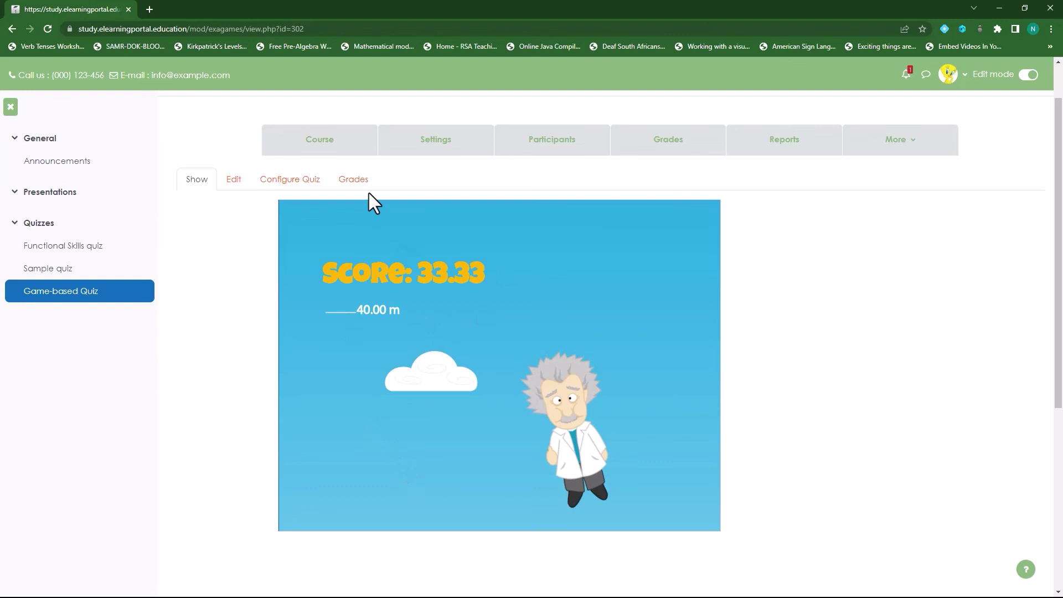
Open the ICT Skills Grader report listing the Game-based Quiz column
{"action": "left_click", "coordinate": [353, 181]}
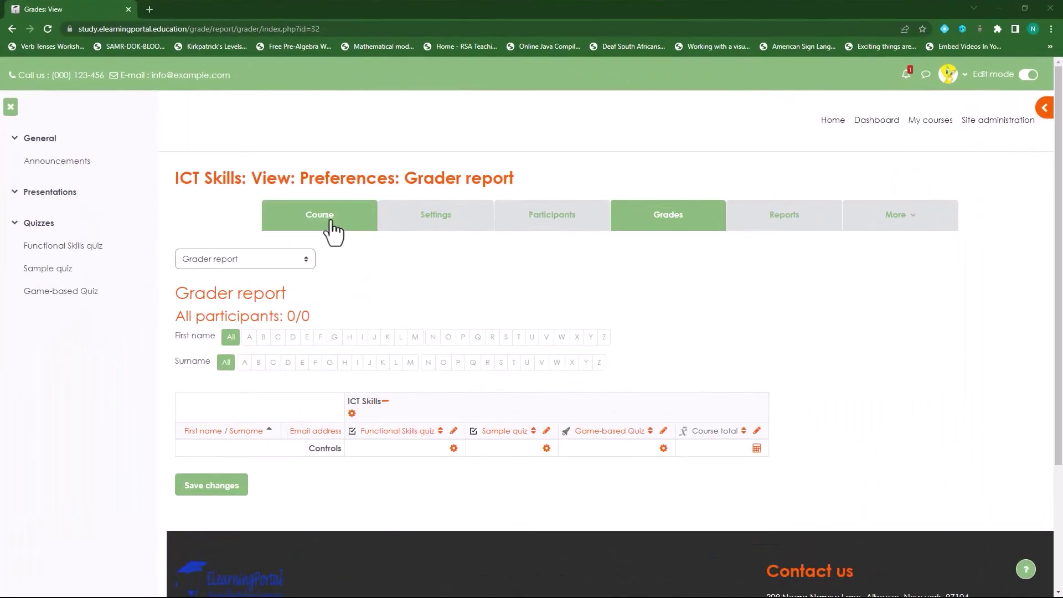
Return to the ICT Skills course page and bring the Quizzes section with Game-based Quiz into view
{"action": "left_click", "coordinate": [327, 217]}
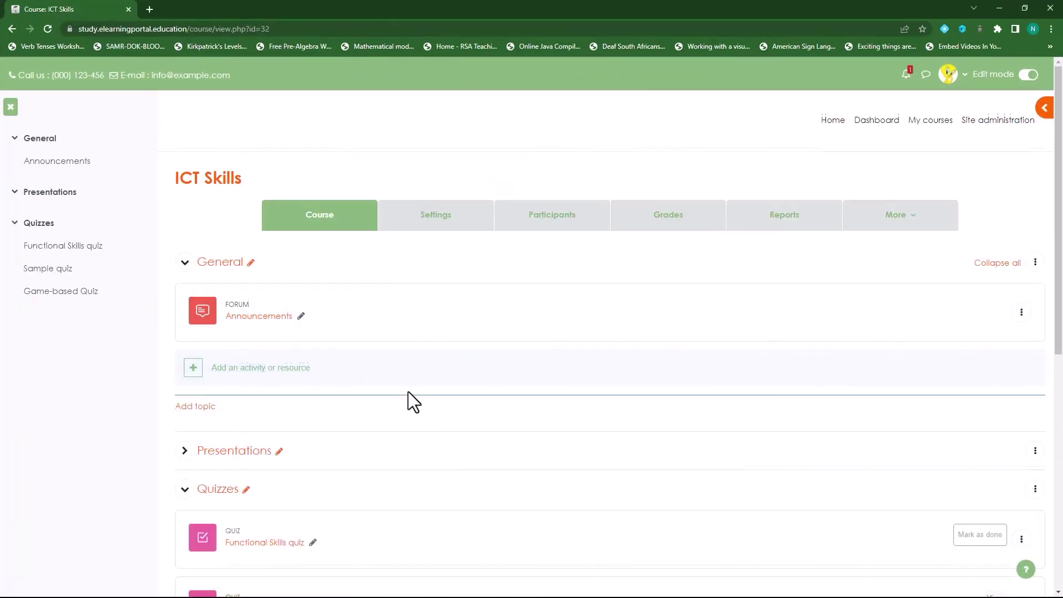
{"action": "scroll", "coordinate": [408, 390], "scroll_direction": "down", "scroll_amount": 3}
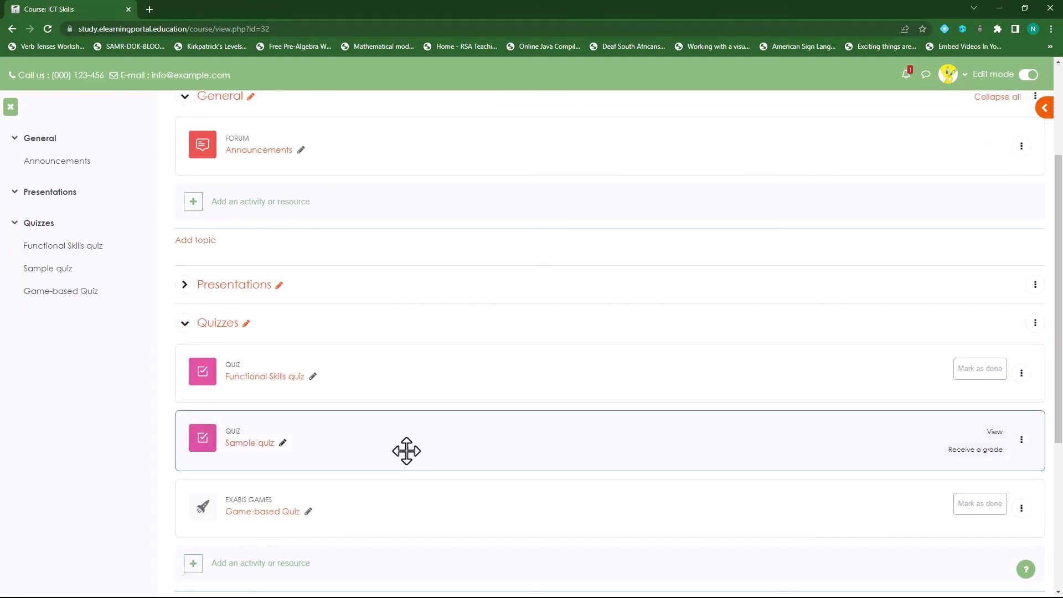
{"action": "scroll", "coordinate": [372, 441], "scroll_direction": "down", "scroll_amount": 2}
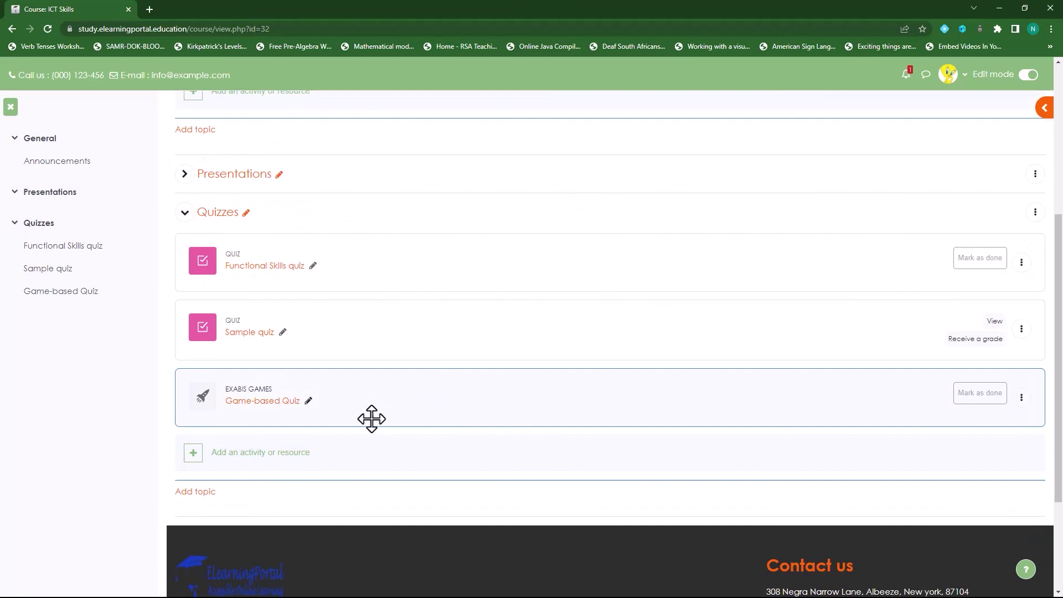